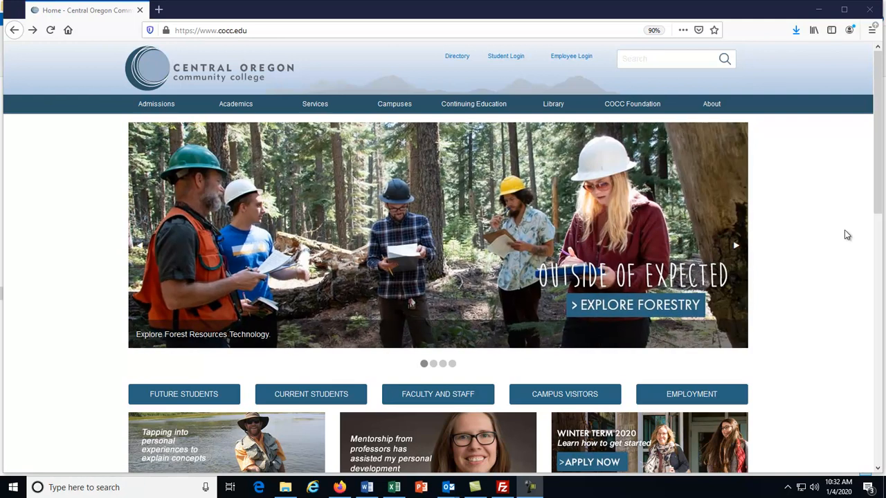
# - Search the college website for the mathematics professor by name
pyautogui.click(671, 65)
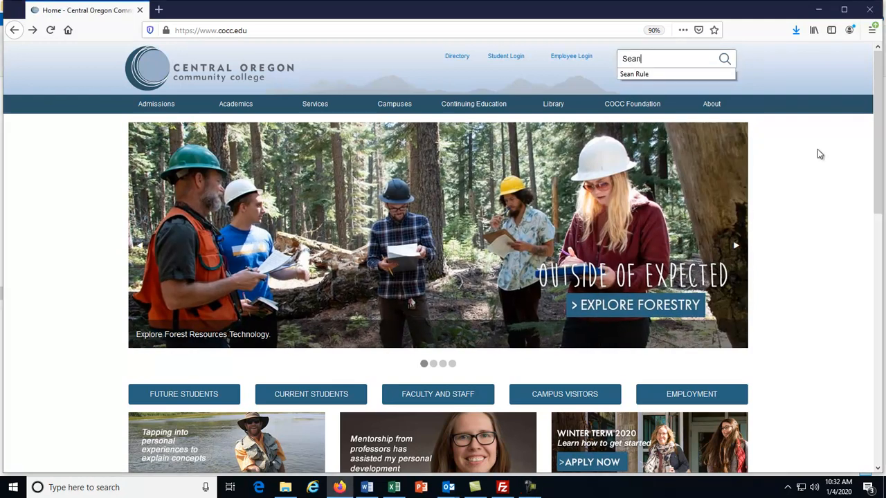
pyautogui.click(642, 59)
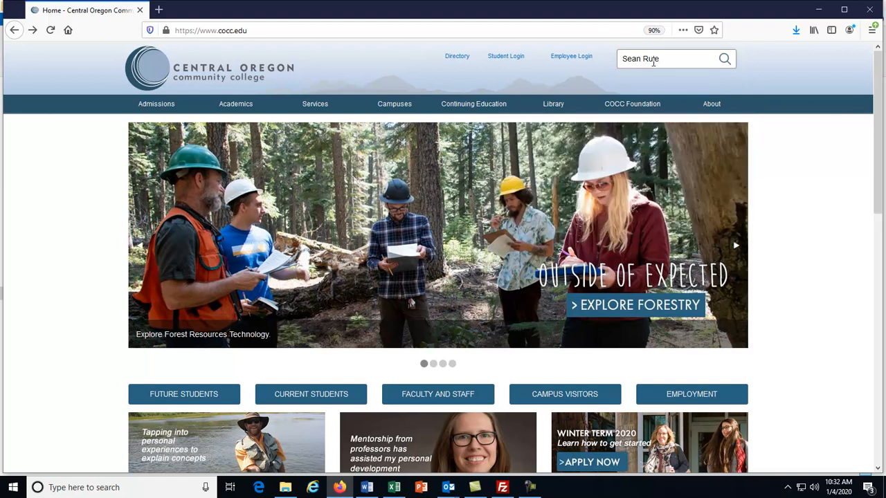
pyautogui.click(724, 59)
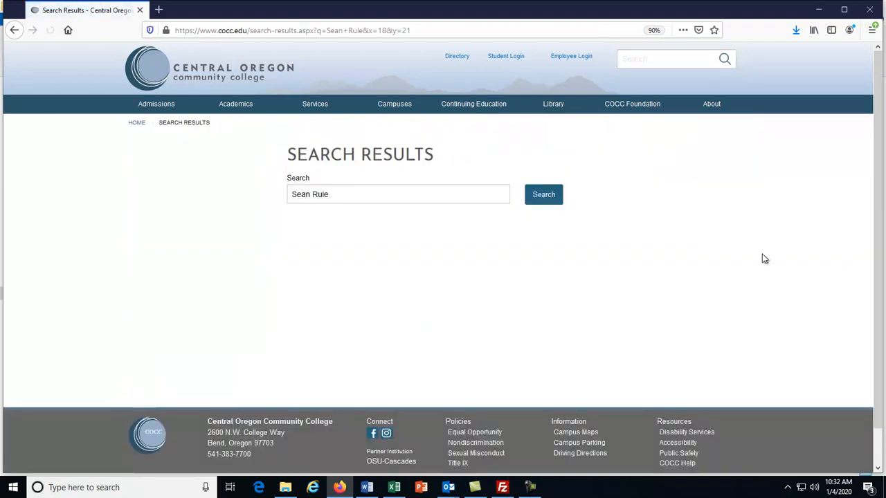
# - Open the professor's staff profile, zoom in, and go to the MTH 098 class calendar
pyautogui.click(377, 232)
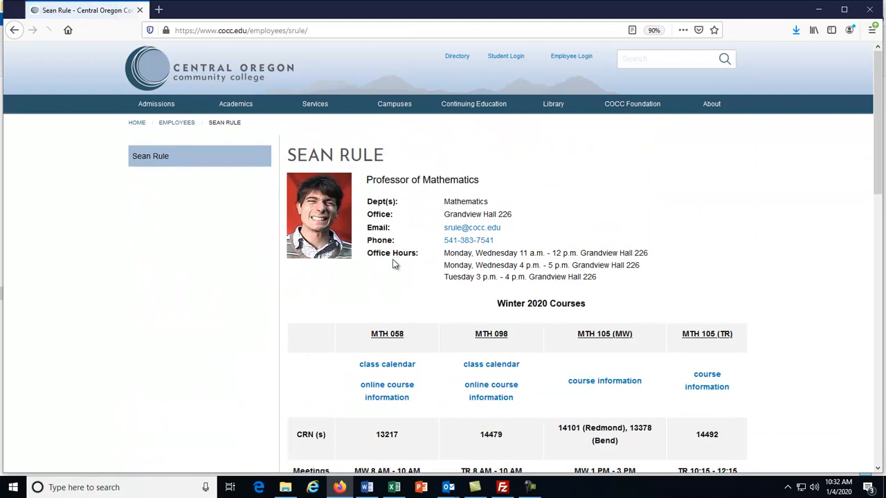
pyautogui.hotkey('ctrl', '+')
pyautogui.hotkey('ctrl', '+')
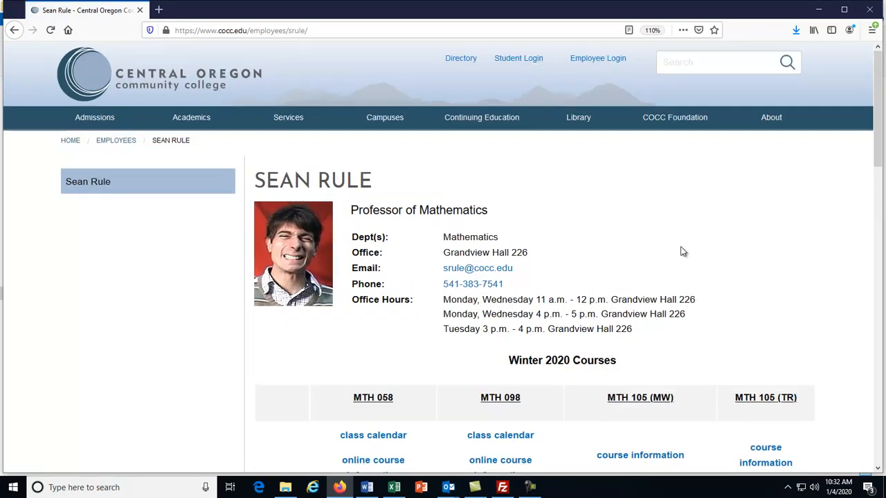
pyautogui.scroll(-2, 682, 251)
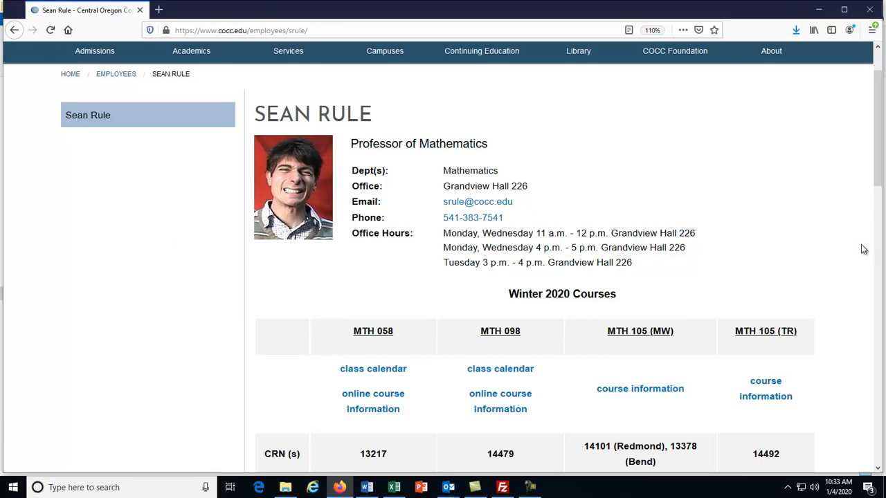
pyautogui.scroll(-2, 862, 248)
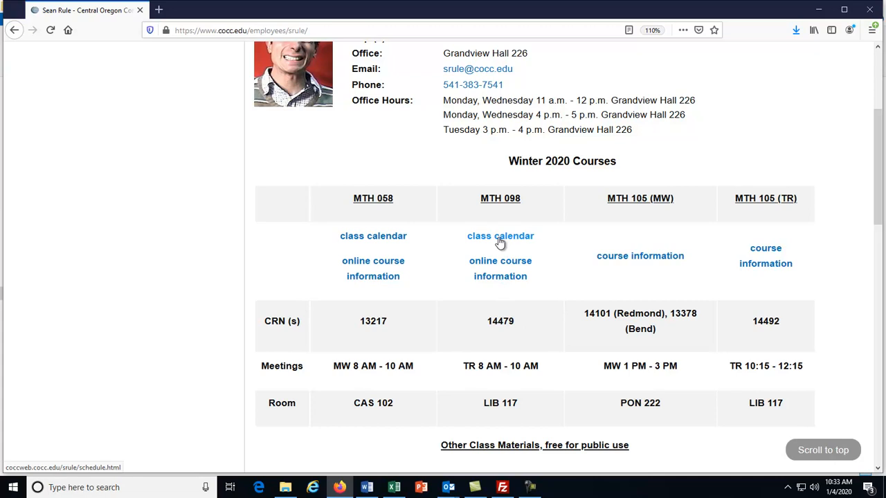
pyautogui.click(499, 239)
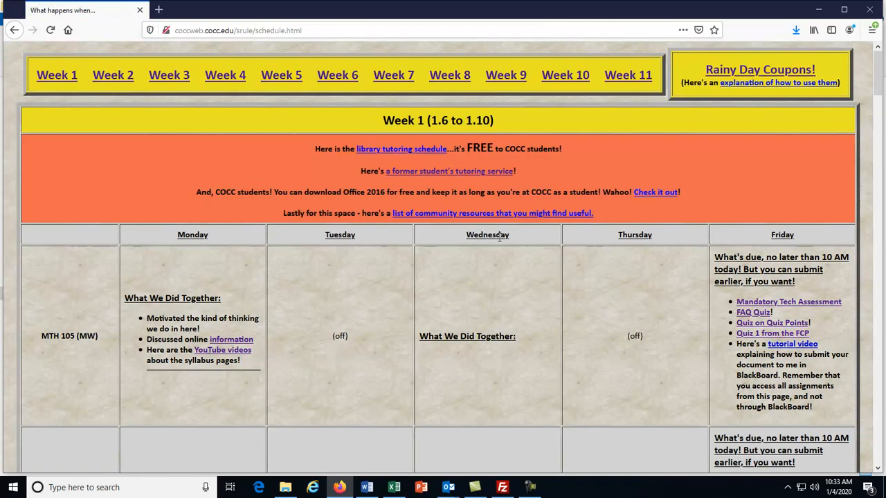
# - Scroll through the MTH 098 week-by-week calendar tables, then return to the profile page
pyautogui.scroll(-10, 500, 239)
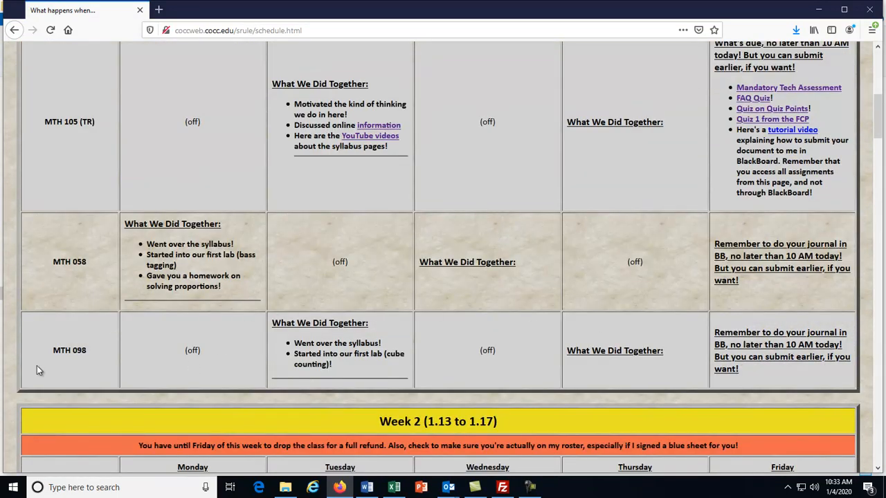
pyautogui.scroll(-4, 173, 339)
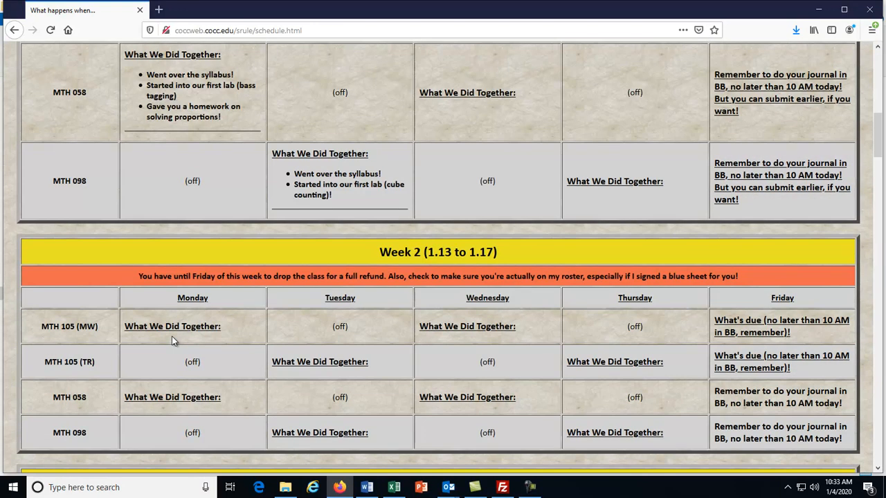
pyautogui.scroll(-3, 172, 337)
pyautogui.scroll(-8, 325, 376)
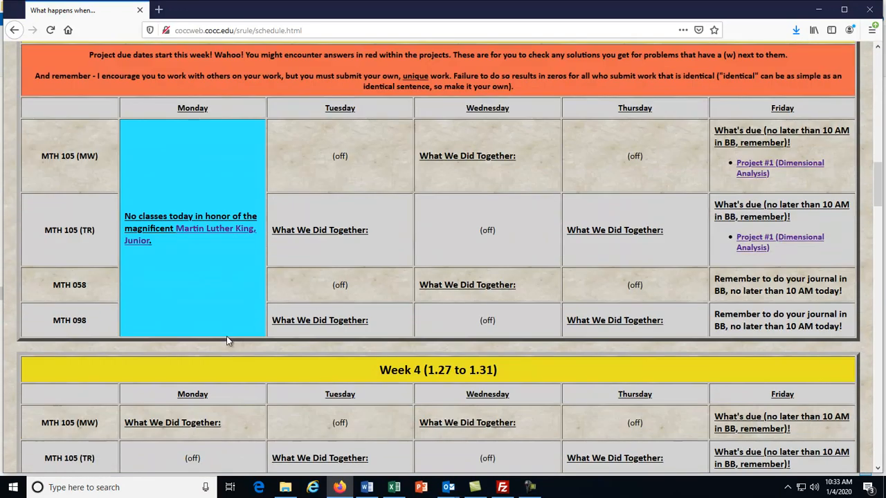
pyautogui.scroll(-5, 260, 376)
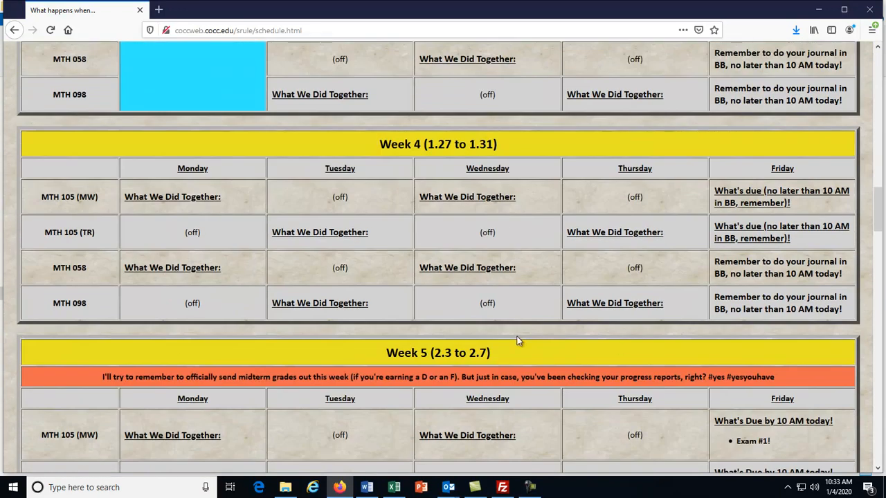
pyautogui.scroll(20, 516, 336)
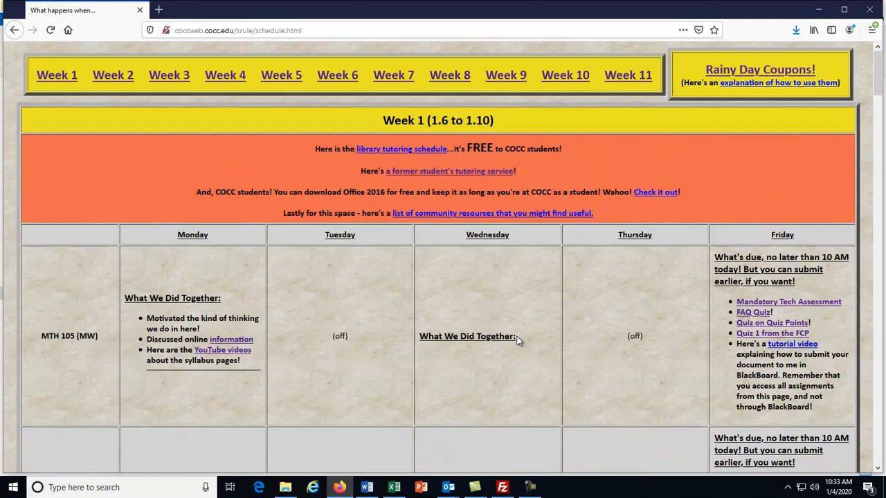
pyautogui.click(15, 31)
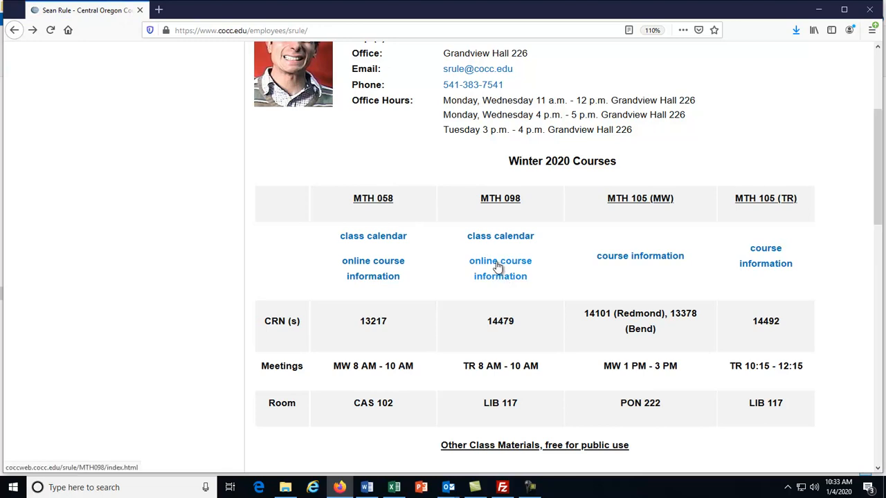
# - Download and open 'Spreadsheet for the Homework' from the MTH 098 online course information page
pyautogui.click(497, 267)
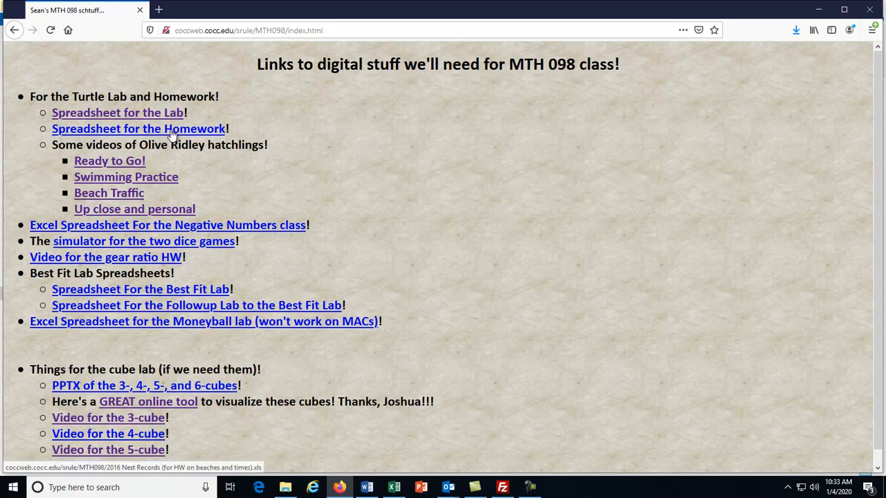
pyautogui.click(112, 130)
pyautogui.click(500, 310)
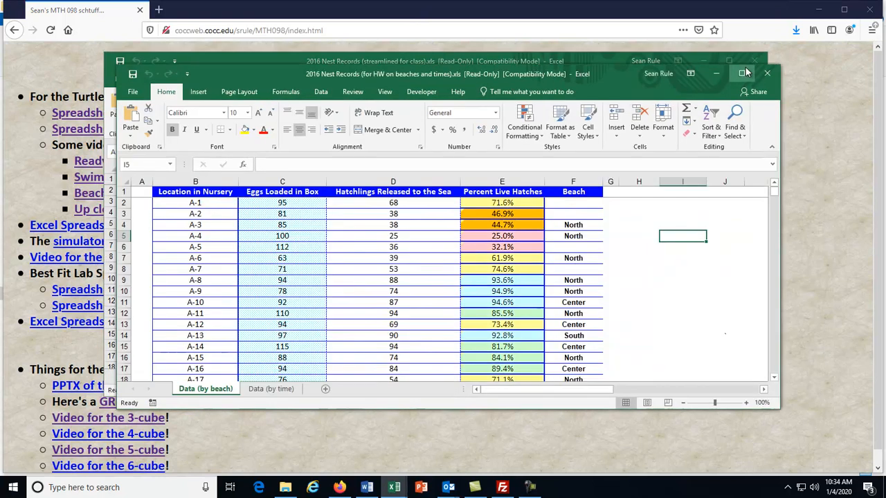
# - Maximize the workbook and review the first eggs and hatchlings values on Data (by beach)
pyautogui.click(746, 73)
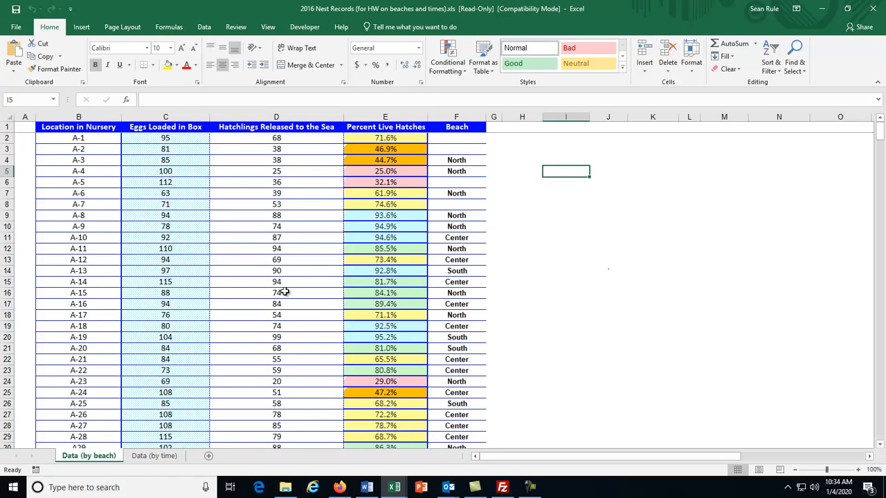
pyautogui.click(153, 456)
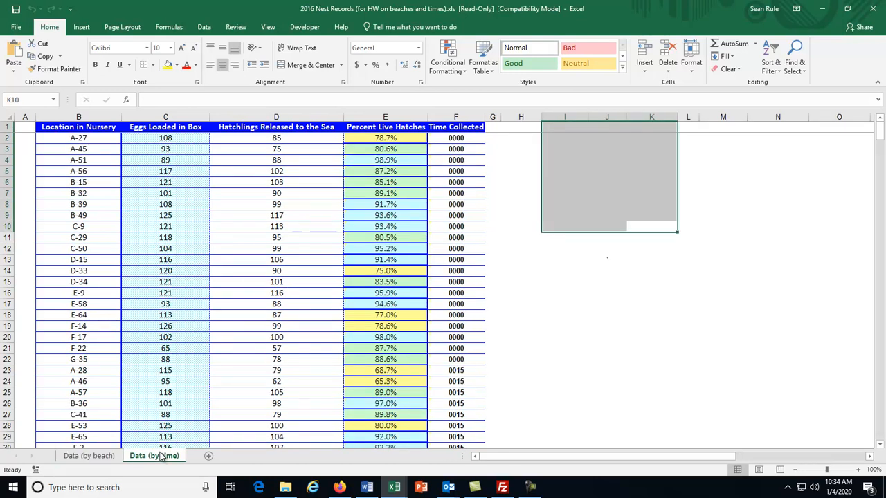
pyautogui.click(78, 458)
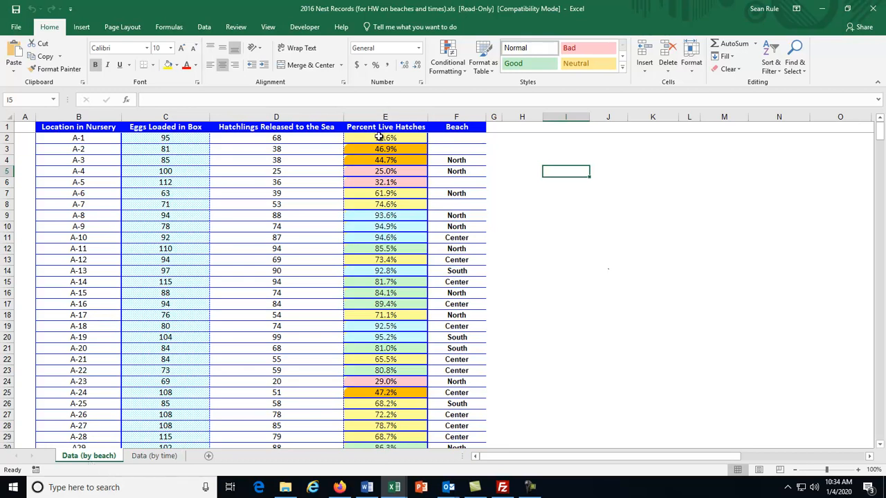
pyautogui.click(302, 137)
pyautogui.click(168, 139)
pyautogui.click(255, 138)
pyautogui.click(180, 139)
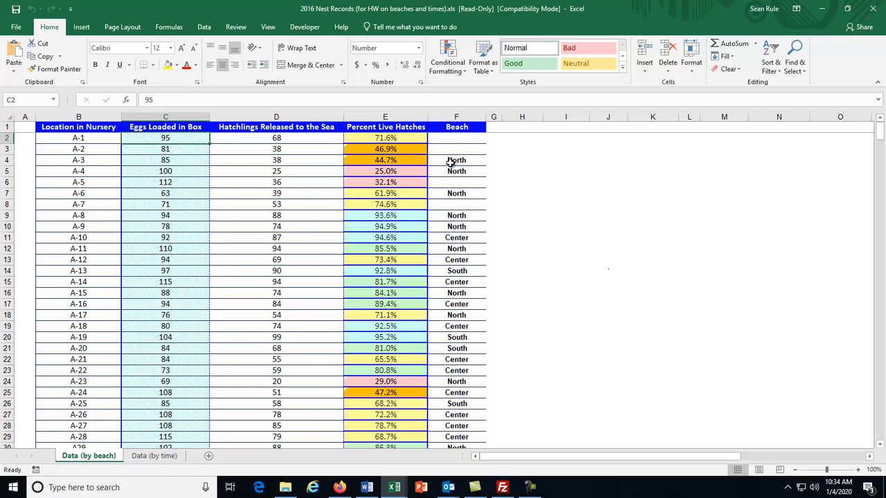
# - Inspect the Beach column, compare with the Data (by time) sheet, then clear the selection
pyautogui.click(456, 115)
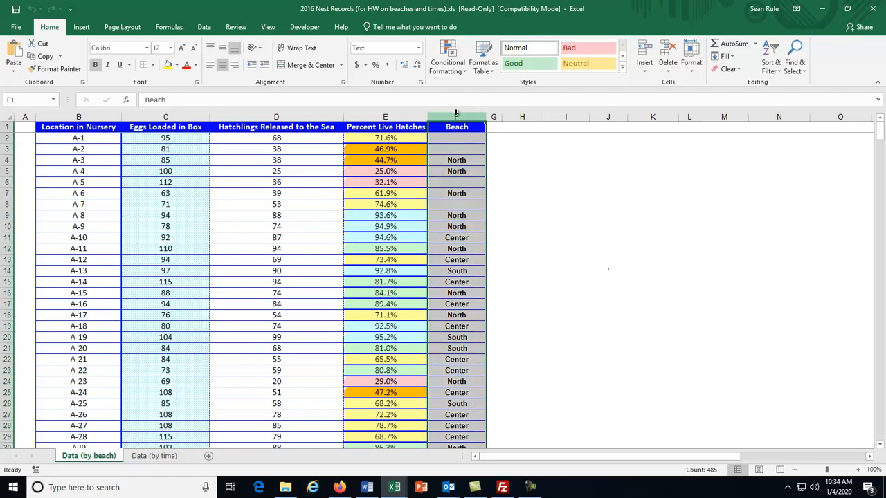
pyautogui.click(141, 457)
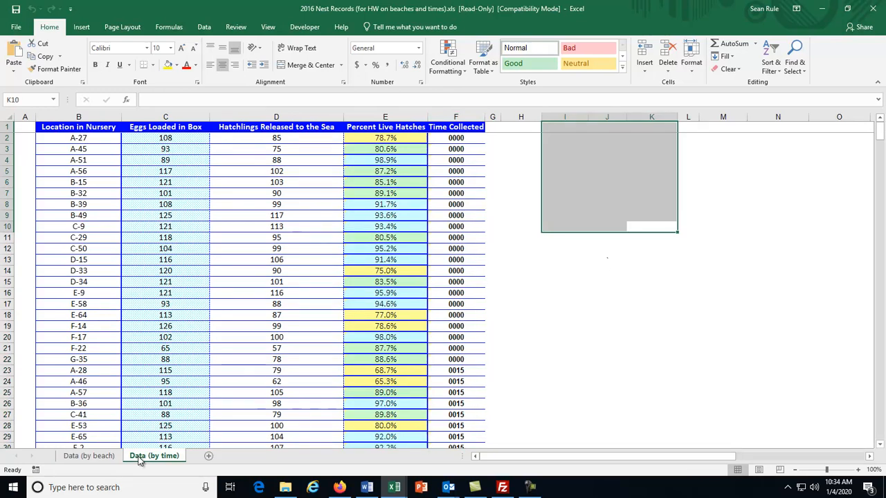
pyautogui.scroll(-5, 432, 278)
pyautogui.scroll(5, 432, 278)
pyautogui.click(100, 456)
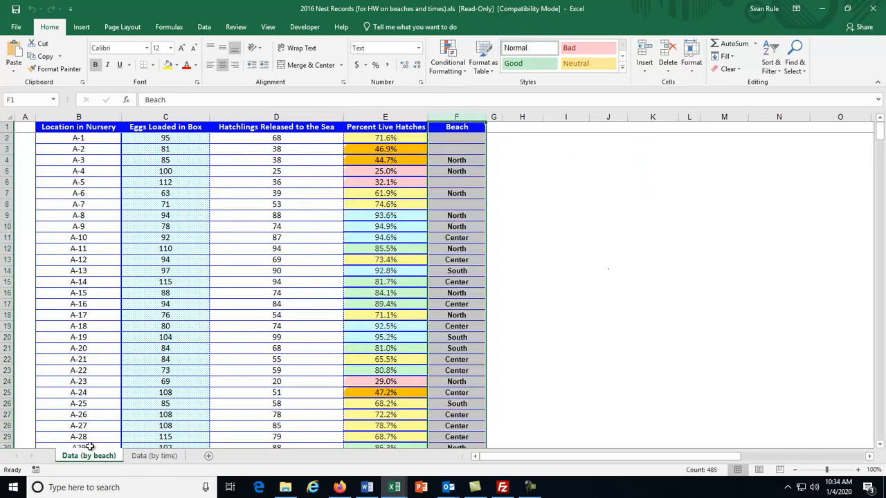
pyautogui.click(539, 193)
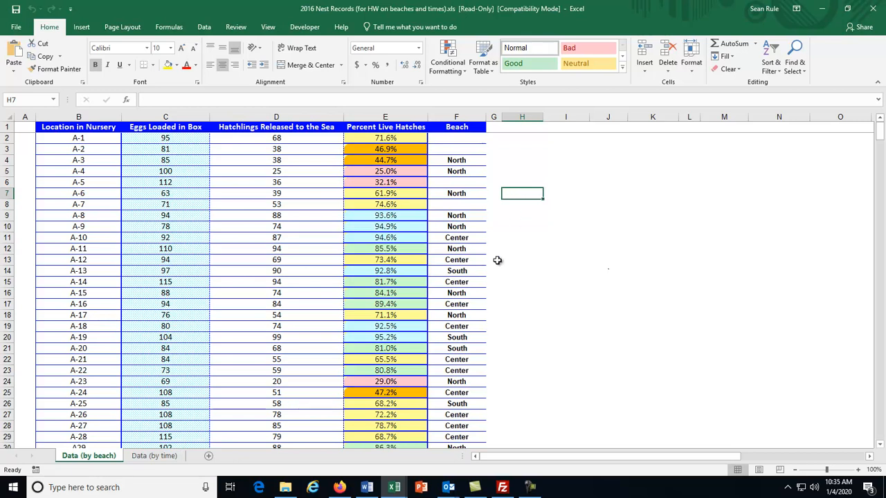
# - Open Lab 1.docx from MTH 098 > 0First Week (turtles) in File Explorer
pyautogui.click(285, 487)
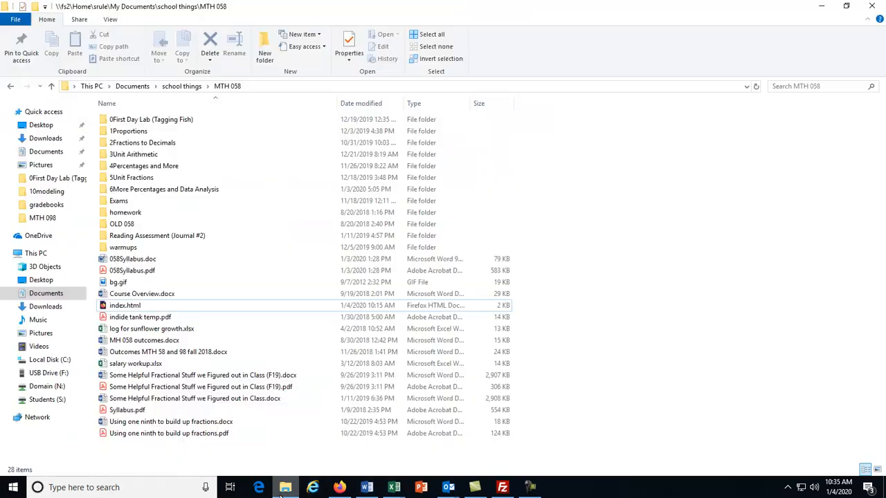
pyautogui.click(181, 86)
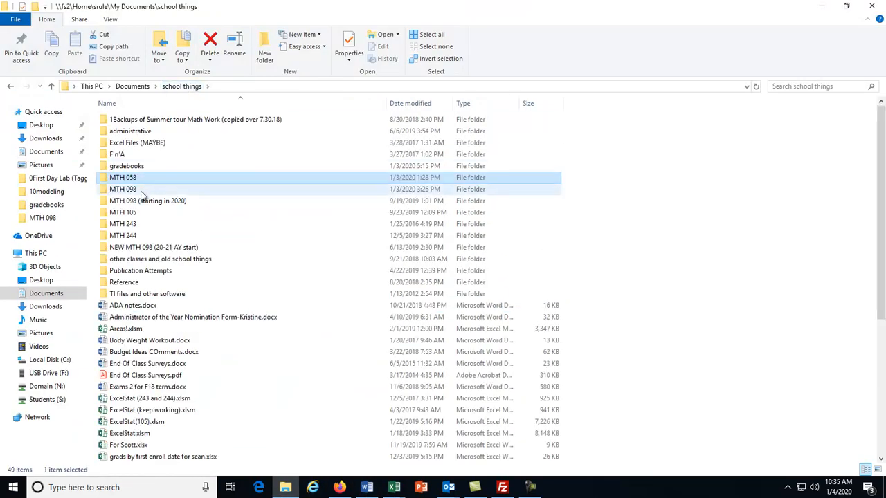
pyautogui.doubleClick(140, 191)
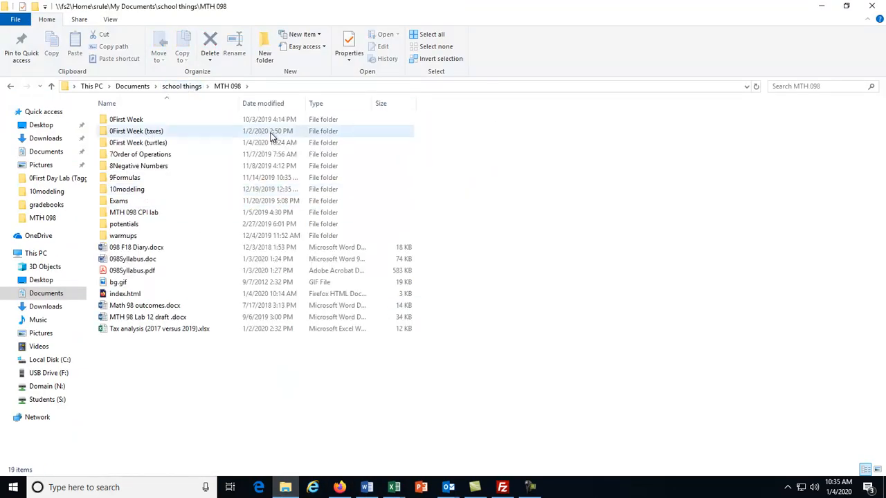
pyautogui.click(126, 144)
pyautogui.doubleClick(125, 144)
pyautogui.doubleClick(129, 144)
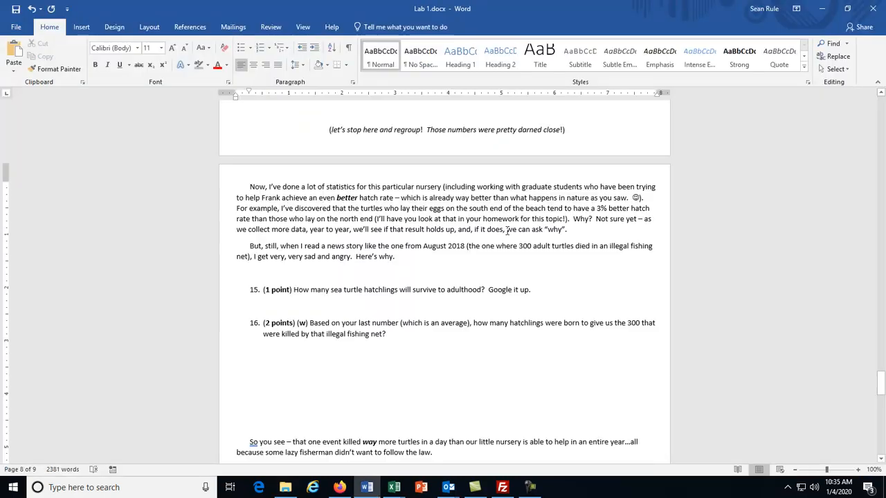
# - Read the homework and mark the answer spaces after questions 1 and 2
pyautogui.scroll(-20, 507, 231)
pyautogui.scroll(5, 507, 231)
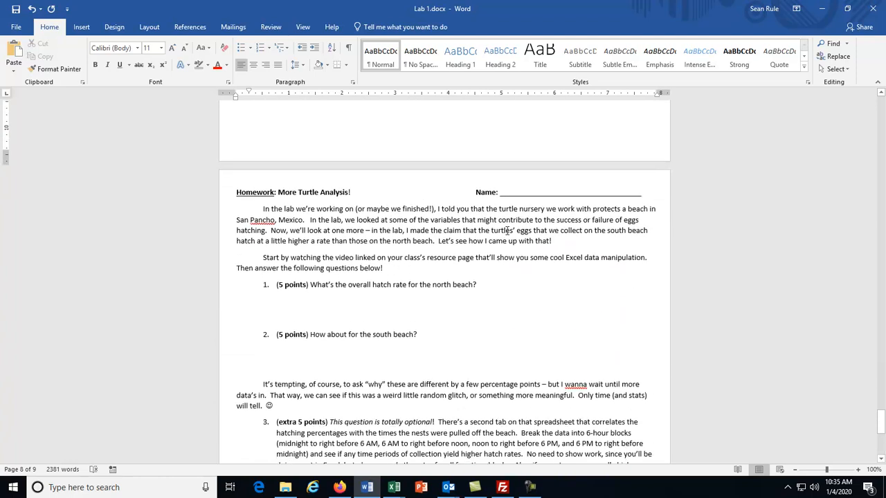
pyautogui.moveTo(480, 288); pyautogui.dragTo(415, 284)
pyautogui.moveTo(433, 343); pyautogui.dragTo(355, 342)
pyautogui.click(467, 249)
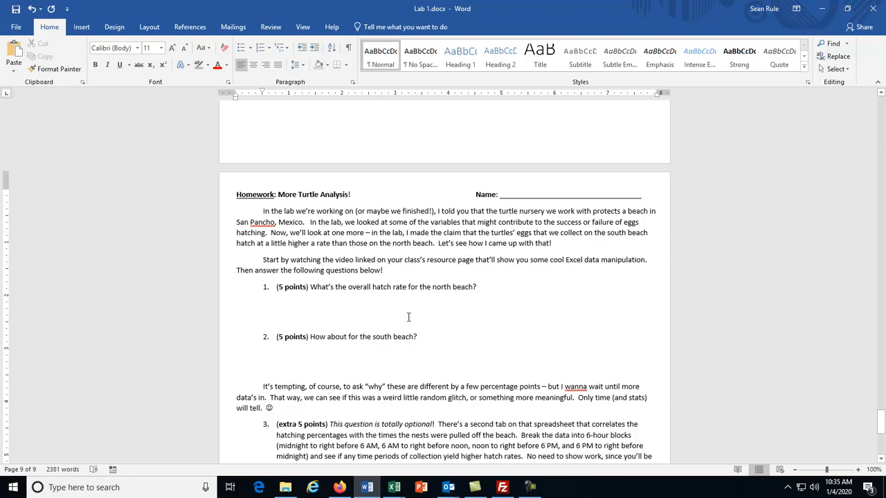
# - Zoom the page in three levels, highlight 'overall hatch rate' in question 1, and minimize Word
pyautogui.click(857, 470)
pyautogui.click(858, 469)
pyautogui.click(857, 470)
pyautogui.click(857, 469)
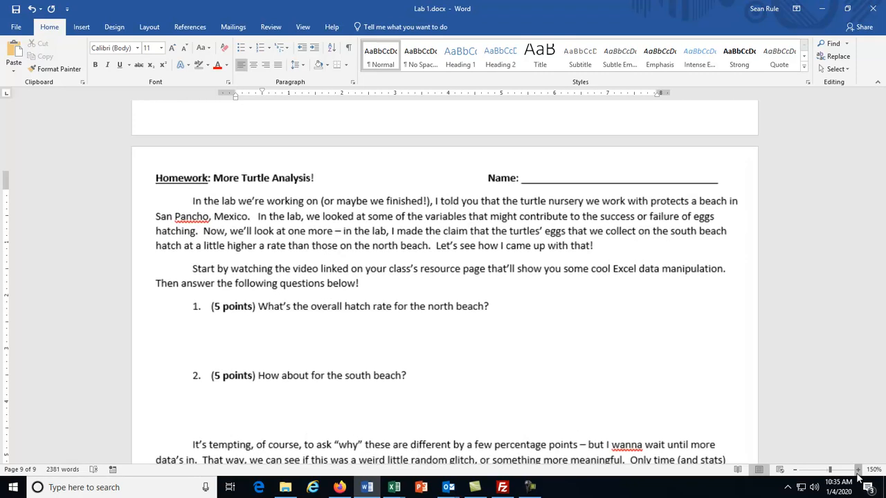
pyautogui.click(857, 470)
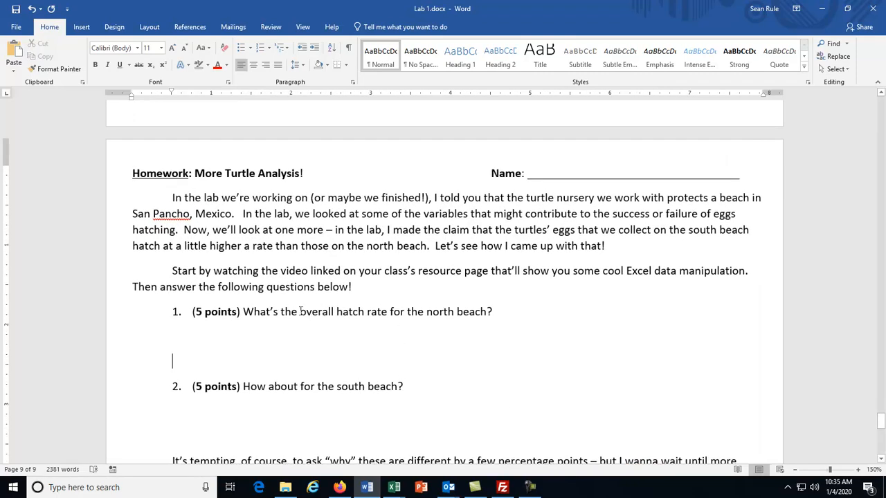
pyautogui.moveTo(301, 312); pyautogui.dragTo(389, 313)
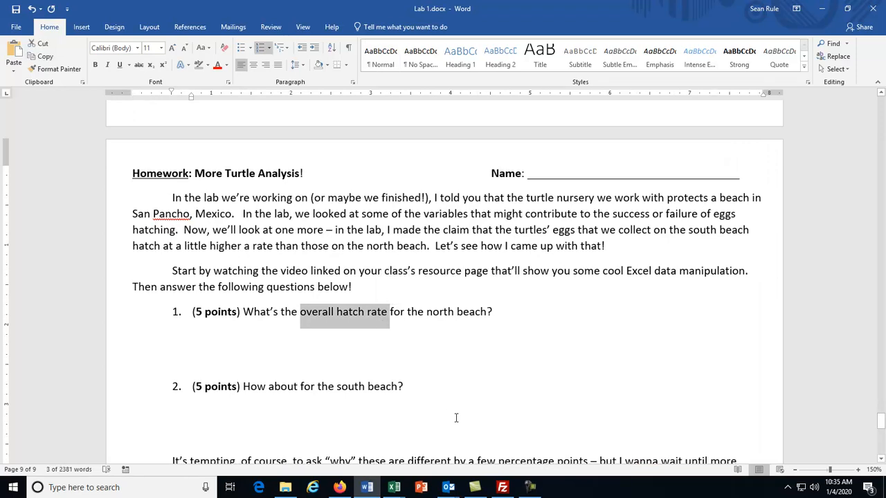
pyautogui.click(823, 10)
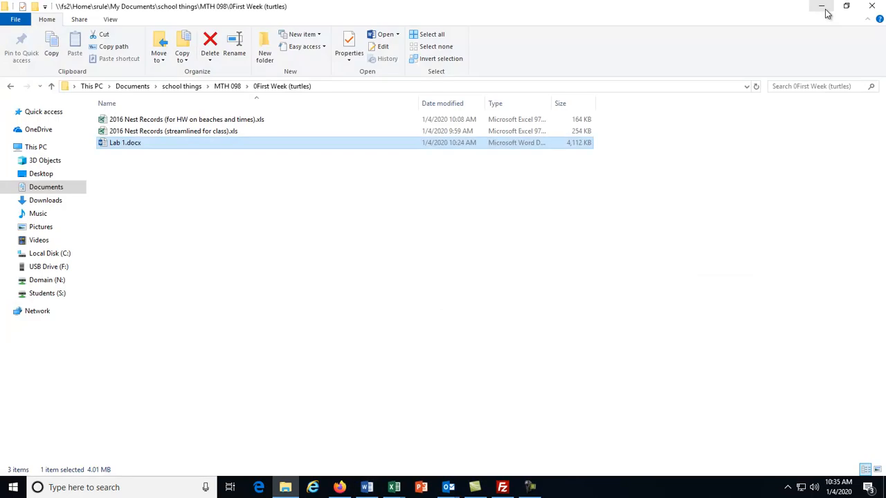
# - Show the nest workbook and point out Beach labels: blank for A-1, North F4, Center F11, South F21
pyautogui.click(823, 8)
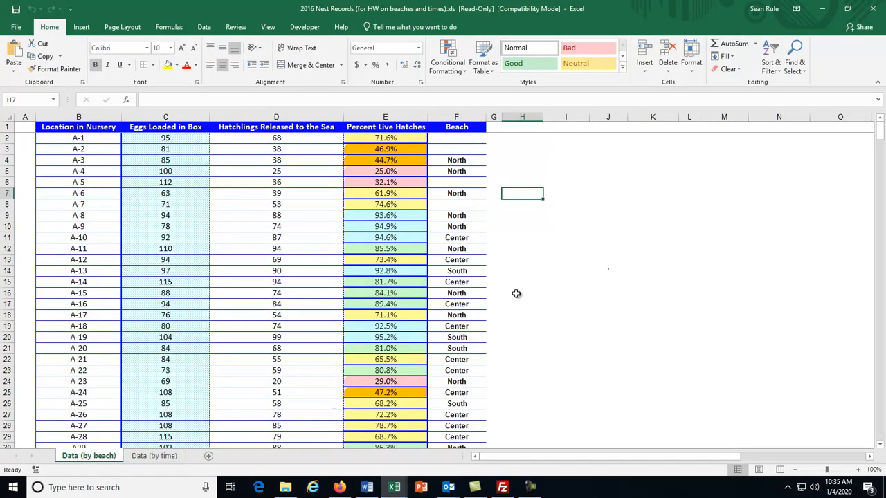
pyautogui.click(497, 275)
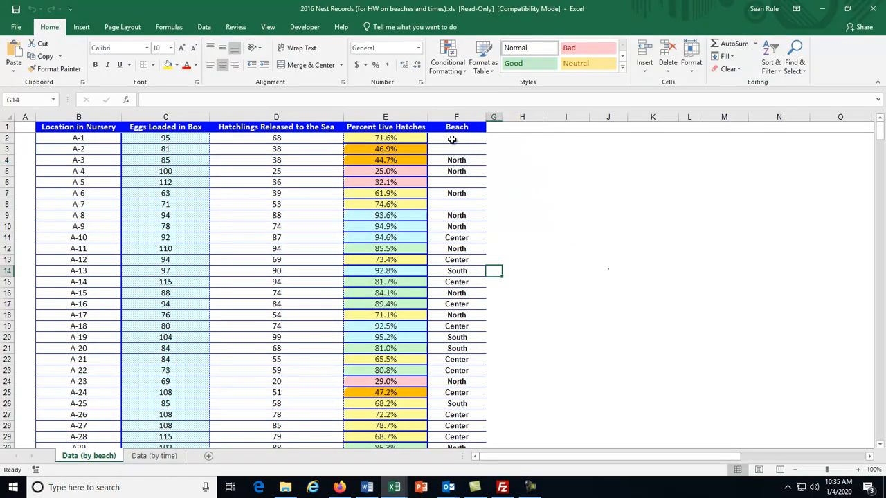
pyautogui.click(63, 138)
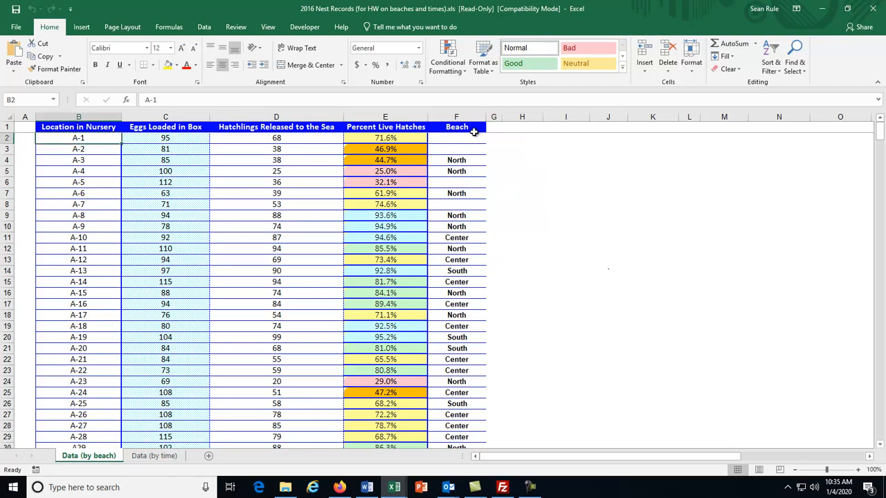
pyautogui.click(468, 136)
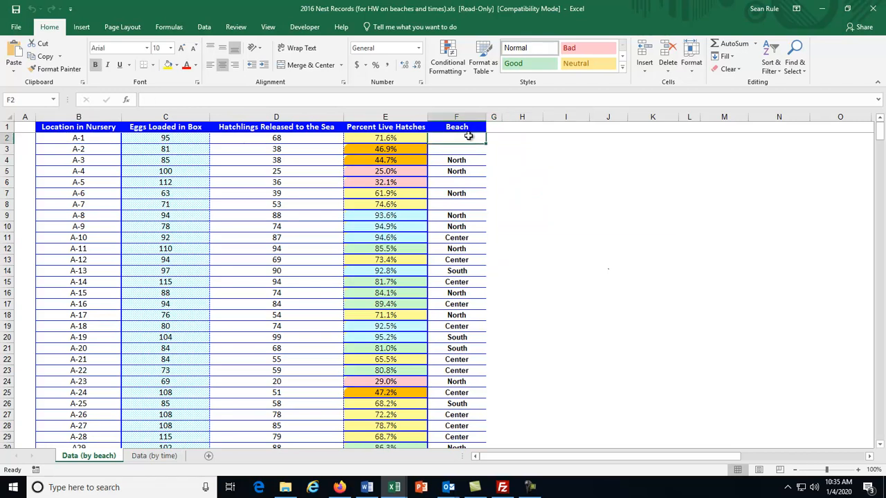
pyautogui.click(77, 141)
pyautogui.click(445, 137)
pyautogui.click(457, 160)
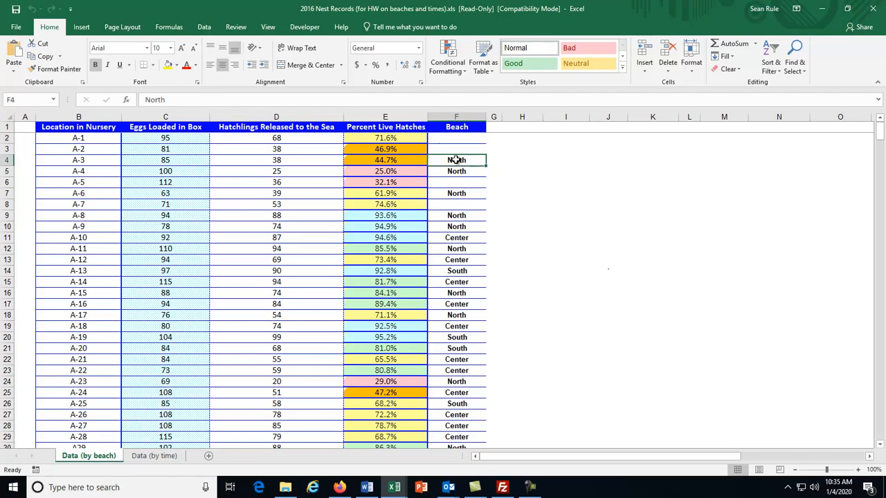
pyautogui.click(469, 239)
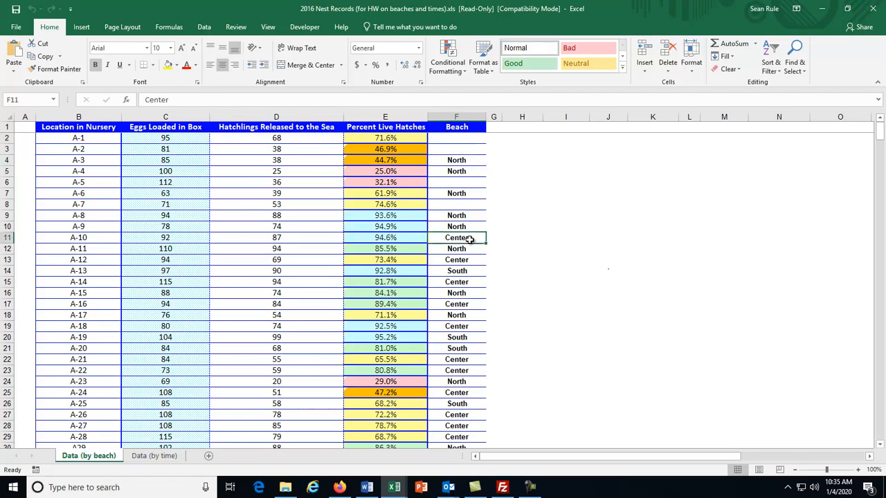
pyautogui.click(468, 348)
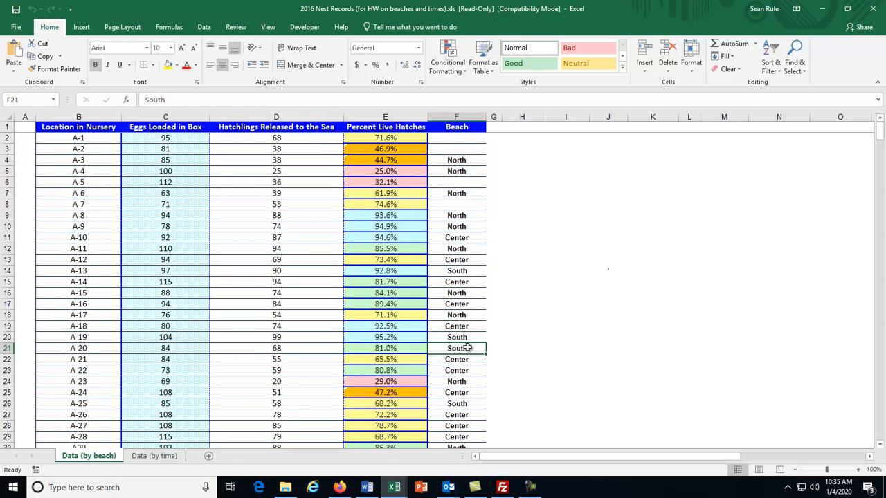
# - Scroll through the remaining nest records and return to the top of the sheet
pyautogui.scroll(-5, 469, 308)
pyautogui.scroll(-20, 470, 309)
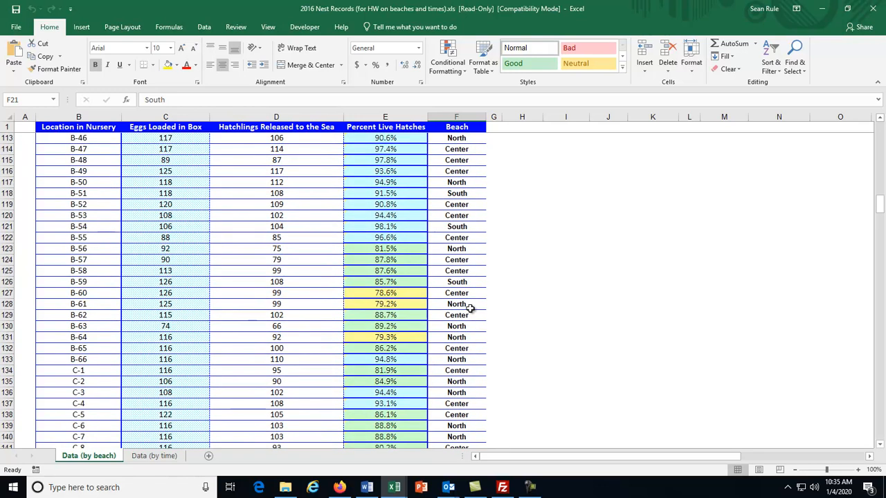
pyautogui.scroll(-5, 480, 371)
pyautogui.scroll(-12, 480, 371)
pyautogui.scroll(12, 480, 371)
pyautogui.scroll(-20, 480, 370)
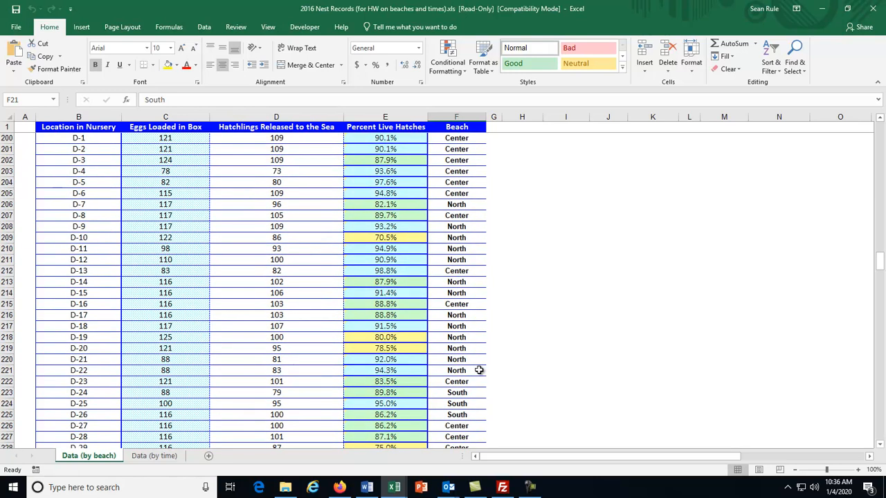
pyautogui.scroll(-7, 478, 370)
pyautogui.scroll(-20, 479, 370)
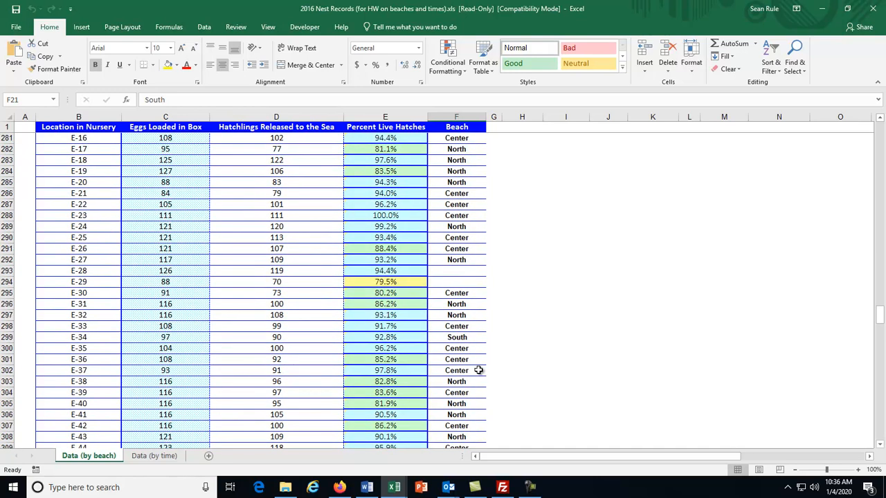
pyautogui.scroll(-7, 478, 370)
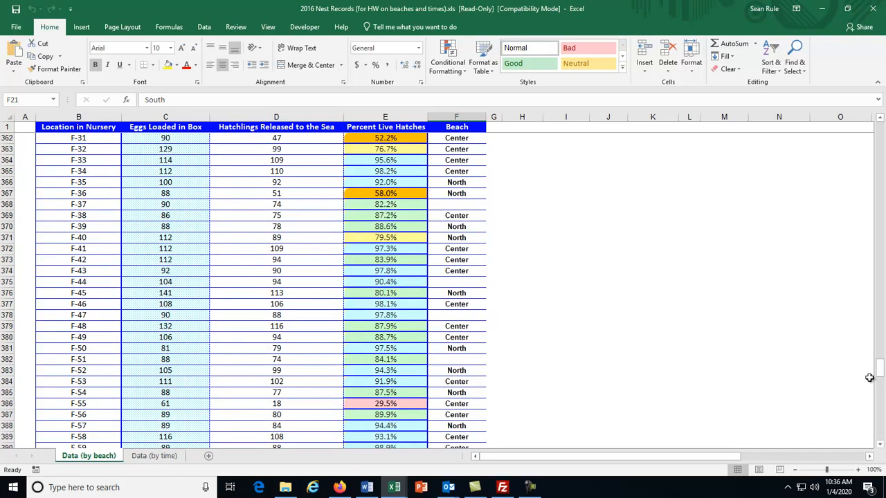
pyautogui.moveTo(875, 372); pyautogui.dragTo(878, 309)
pyautogui.moveTo(879, 369); pyautogui.dragTo(879, 135)
pyautogui.click(547, 180)
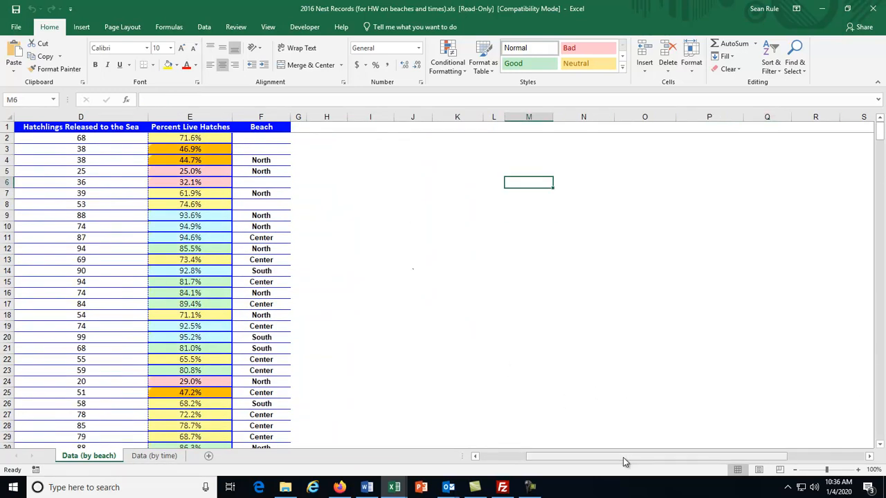
pyautogui.moveTo(624, 458); pyautogui.dragTo(508, 458)
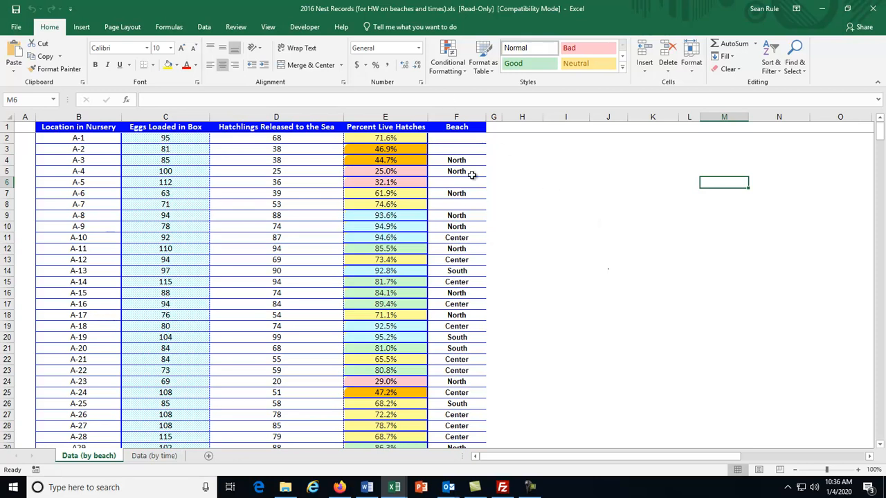
# - Select the Beach column F and bring up the Data tab's sort commands
pyautogui.click(458, 114)
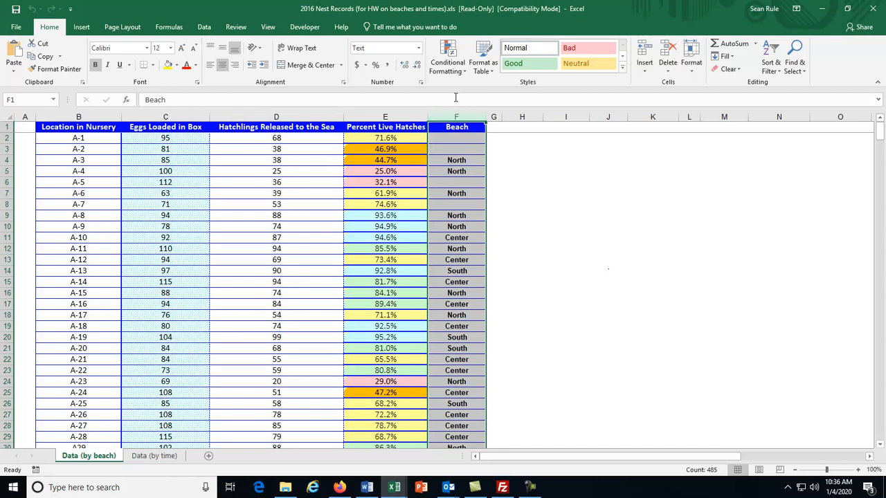
pyautogui.click(203, 29)
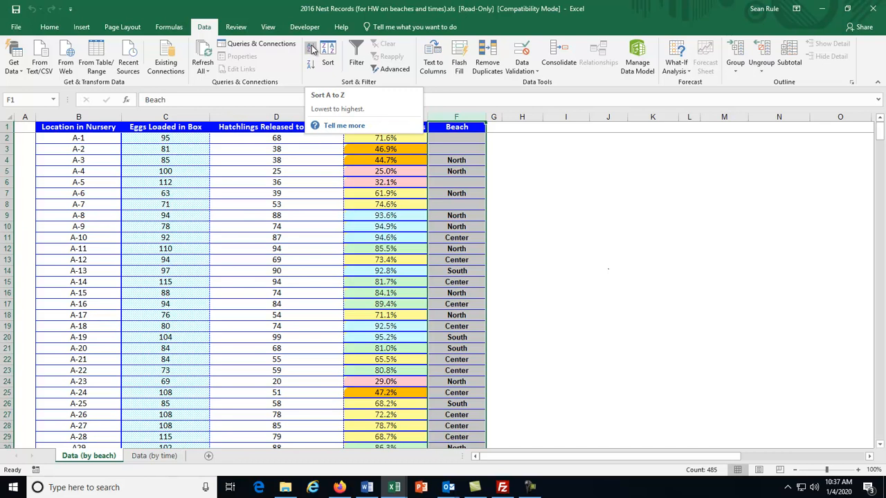
# - Sort A to Z by Beach, expanding the selection so whole nest rows move together
pyautogui.click(312, 49)
pyautogui.moveTo(707, 258); pyautogui.dragTo(596, 158)
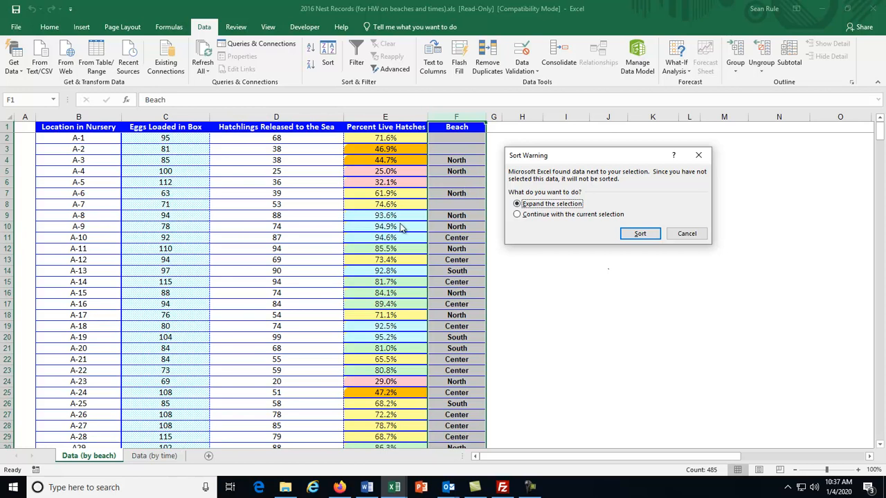
pyautogui.click(656, 236)
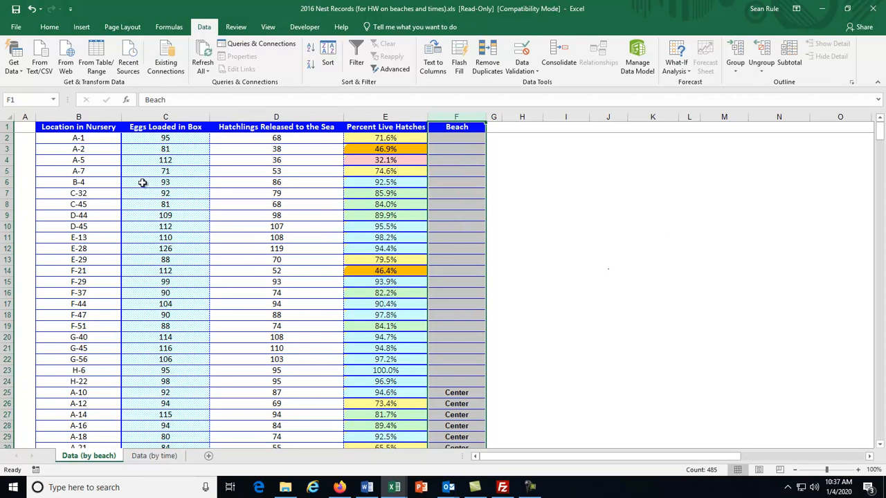
pyautogui.scroll(-3, 469, 369)
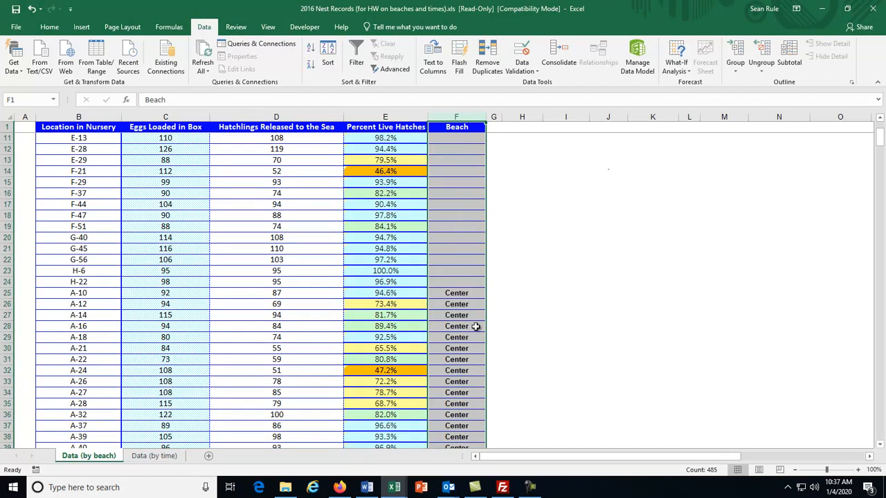
pyautogui.scroll(3, 484, 181)
pyautogui.moveTo(454, 139); pyautogui.dragTo(455, 373)
pyautogui.scroll(-20, 450, 282)
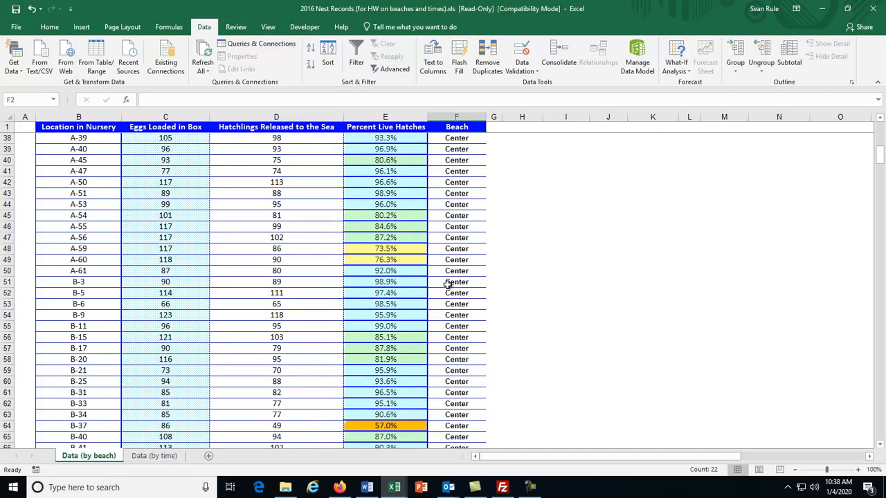
pyautogui.scroll(-20, 448, 284)
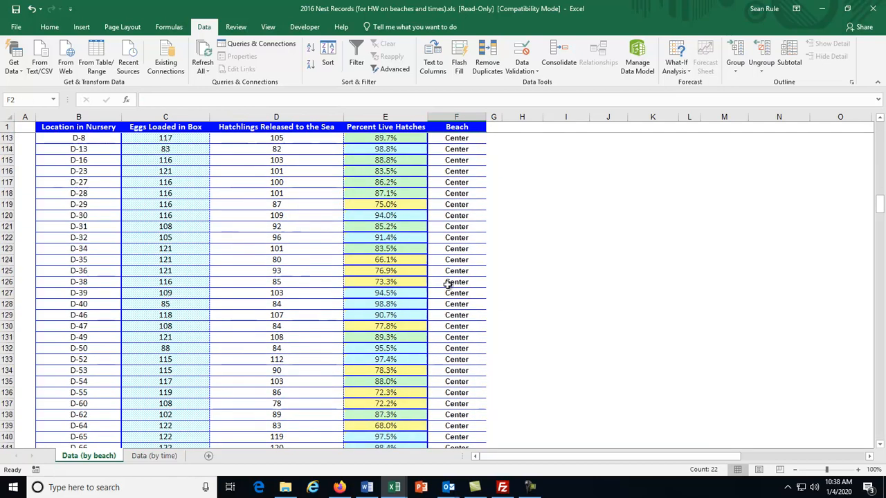
pyautogui.scroll(-20, 449, 284)
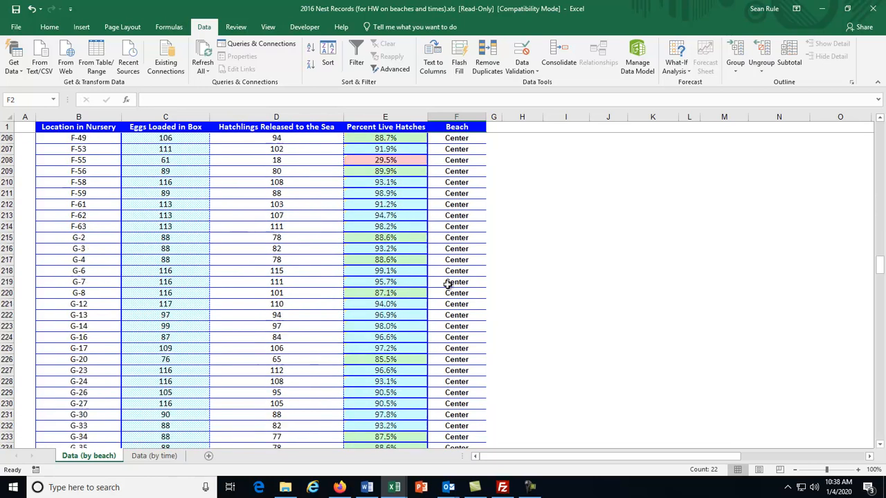
pyautogui.scroll(-20, 449, 284)
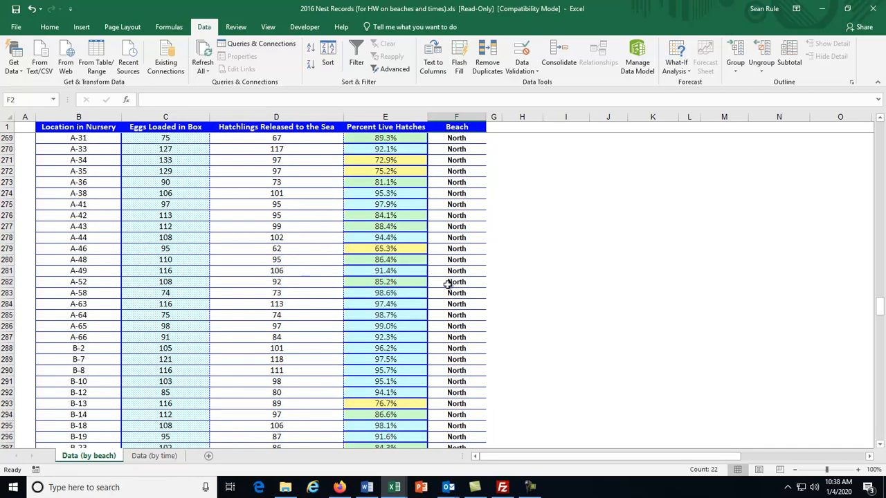
pyautogui.scroll(-20, 449, 284)
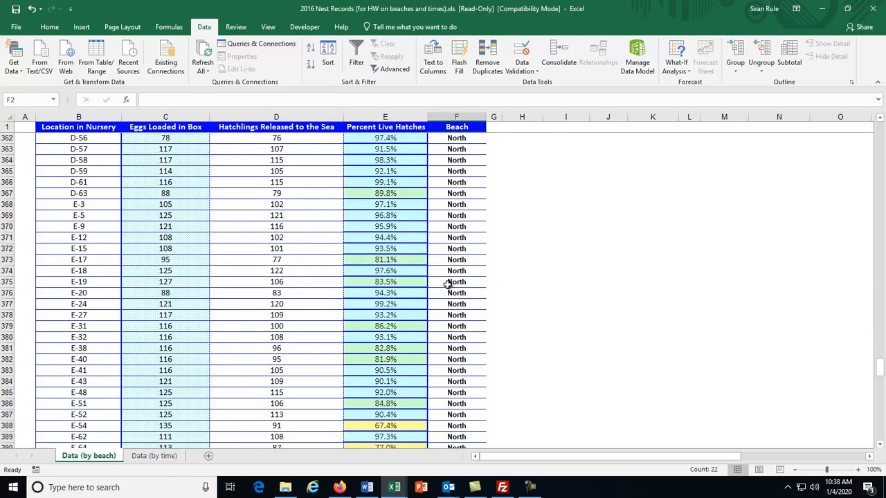
pyautogui.scroll(-11, 448, 284)
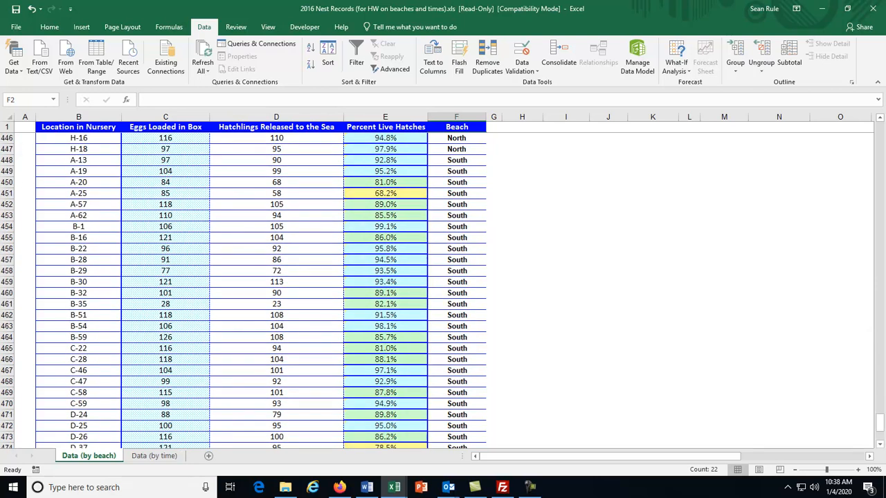
pyautogui.moveTo(878, 421); pyautogui.dragTo(878, 132)
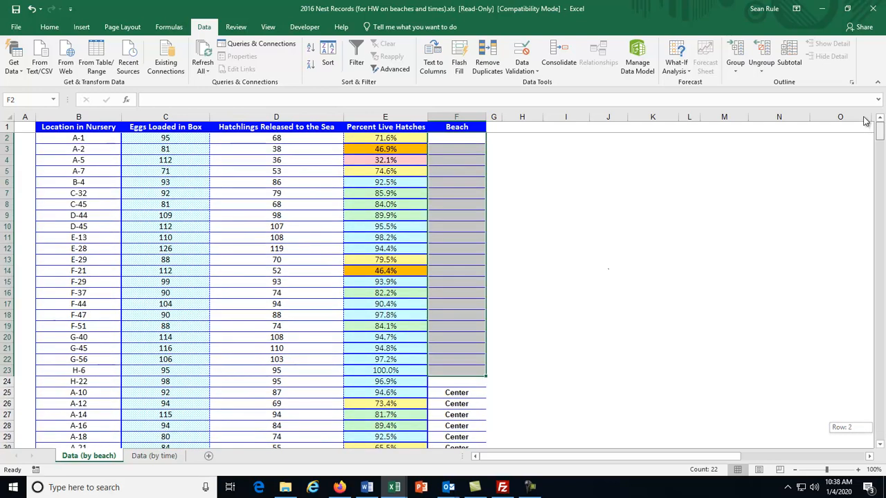
pyautogui.click(464, 204)
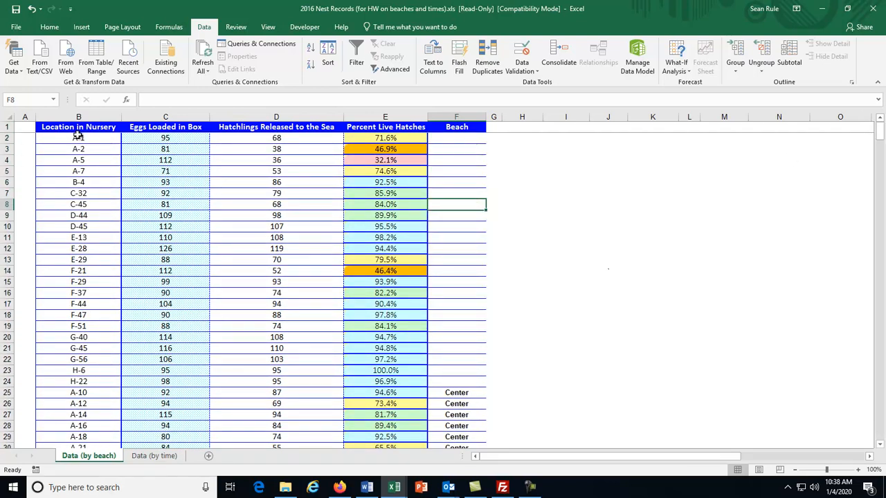
pyautogui.click(78, 171)
pyautogui.click(80, 191)
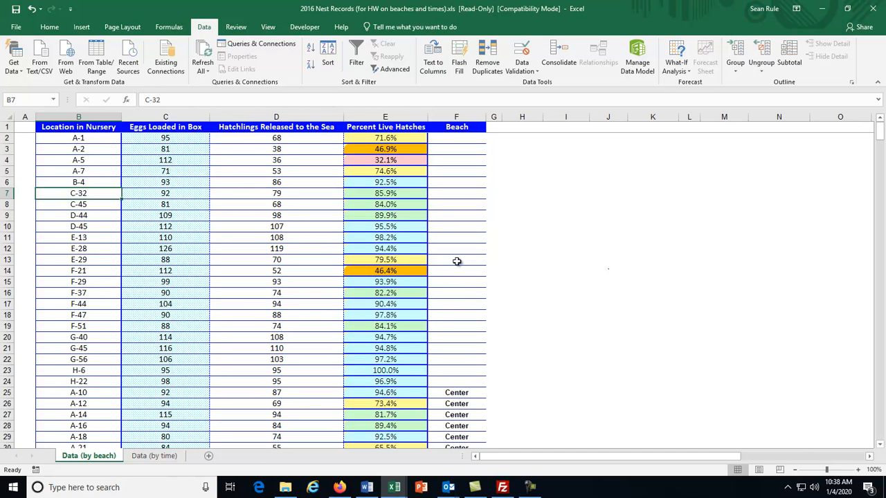
pyautogui.hotkey('ctrl', 'z')
pyautogui.click(601, 238)
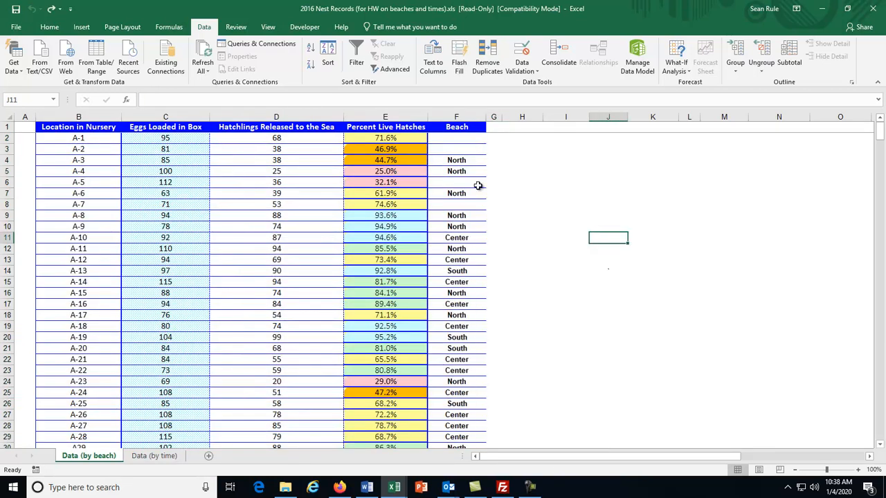
pyautogui.click(462, 238)
# - Select column F and re-sort the table A to Z by Beach with the selection expanded
pyautogui.moveTo(468, 237); pyautogui.dragTo(81, 235)
pyautogui.click(257, 228)
pyautogui.click(460, 117)
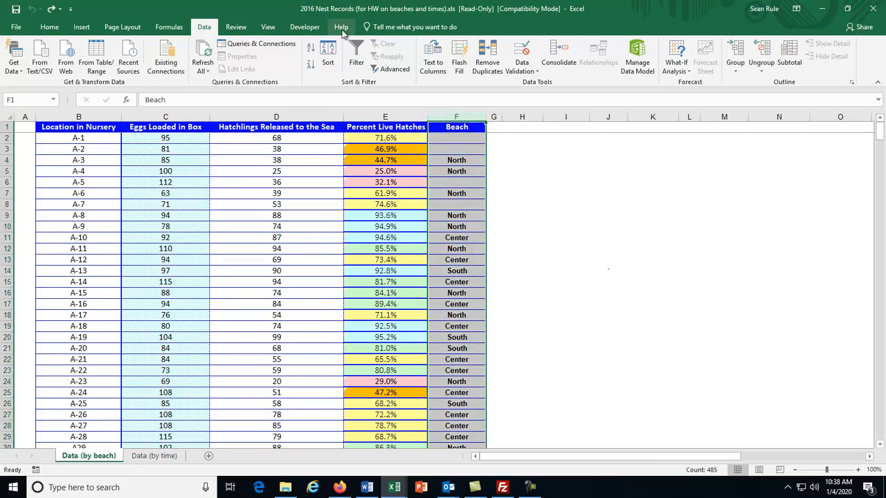
pyautogui.click(309, 48)
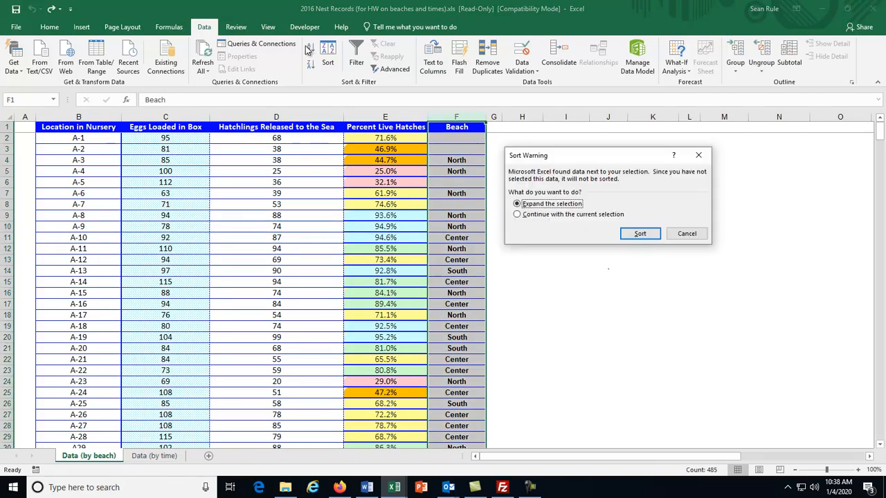
pyautogui.click(638, 234)
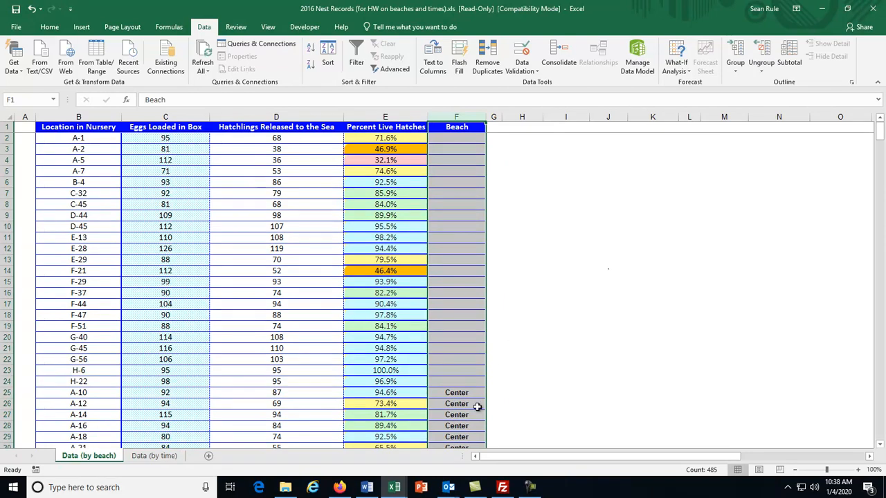
# - Check the first Center record, A-10 in row 25, with 92 eggs and 87 hatchlings
pyautogui.click(460, 393)
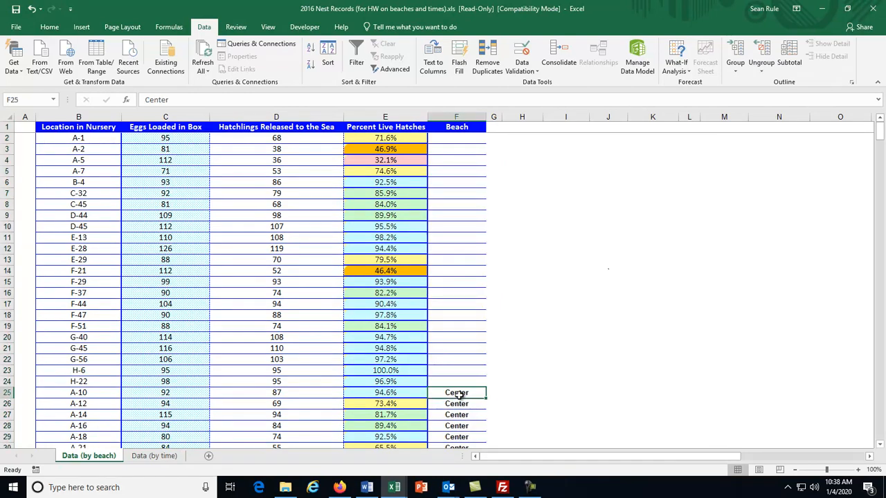
pyautogui.click(97, 392)
pyautogui.click(202, 395)
pyautogui.click(278, 392)
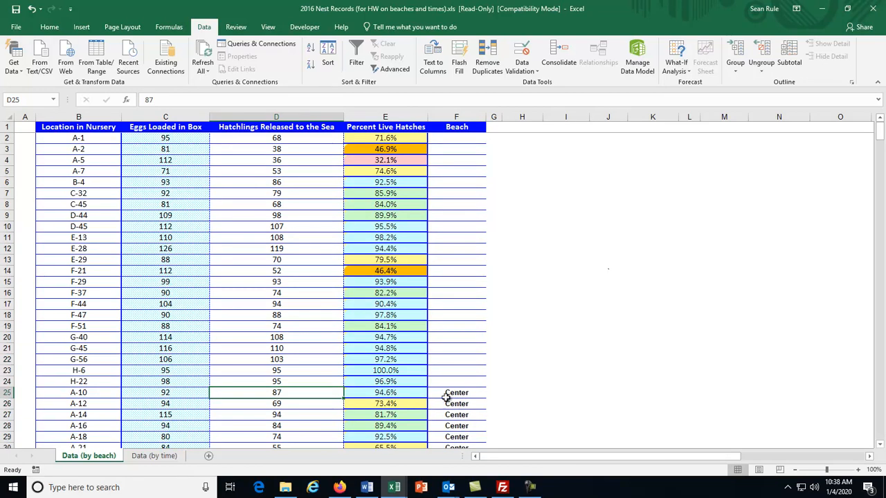
pyautogui.click(445, 394)
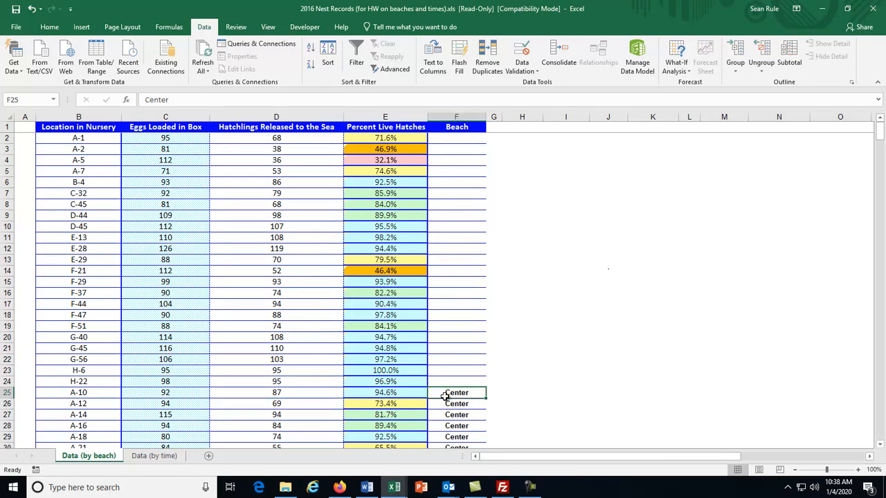
pyautogui.scroll(-12, 498, 267)
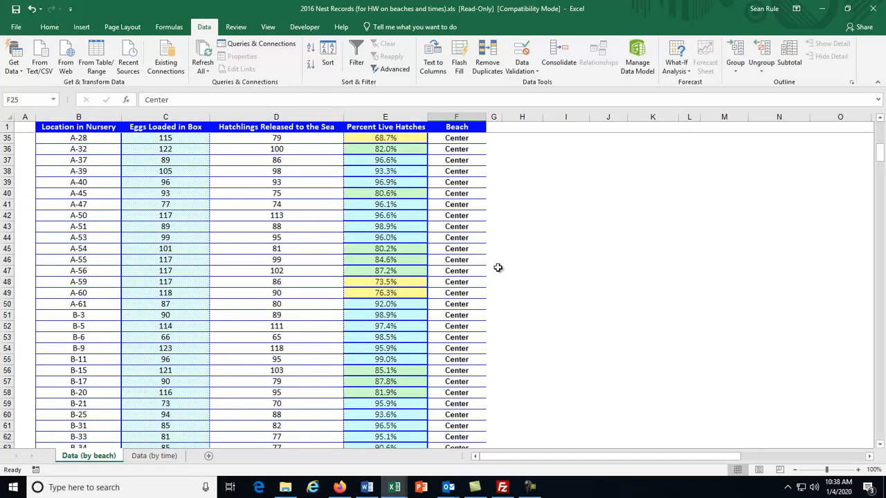
pyautogui.scroll(12, 497, 268)
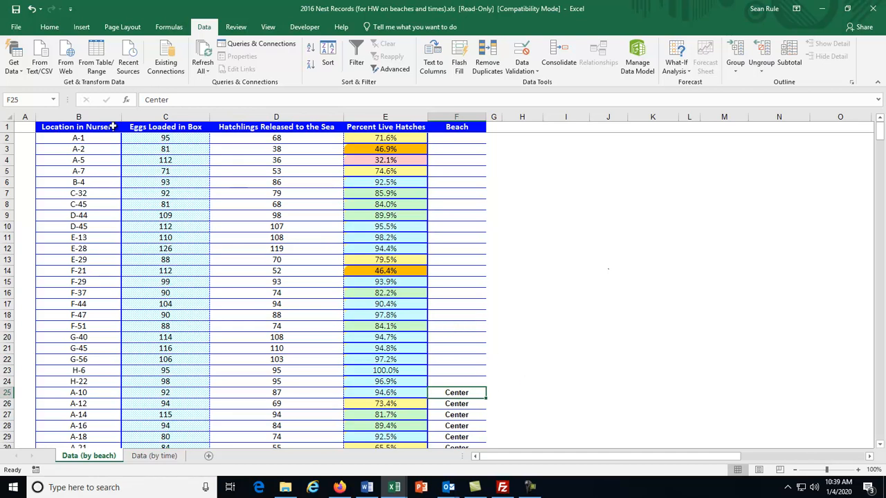
# - Delete the unlabelled records in B2:F24 with Shift cells up, then scroll the remaining table
pyautogui.click(56, 137)
pyautogui.moveTo(56, 138); pyautogui.dragTo(461, 382)
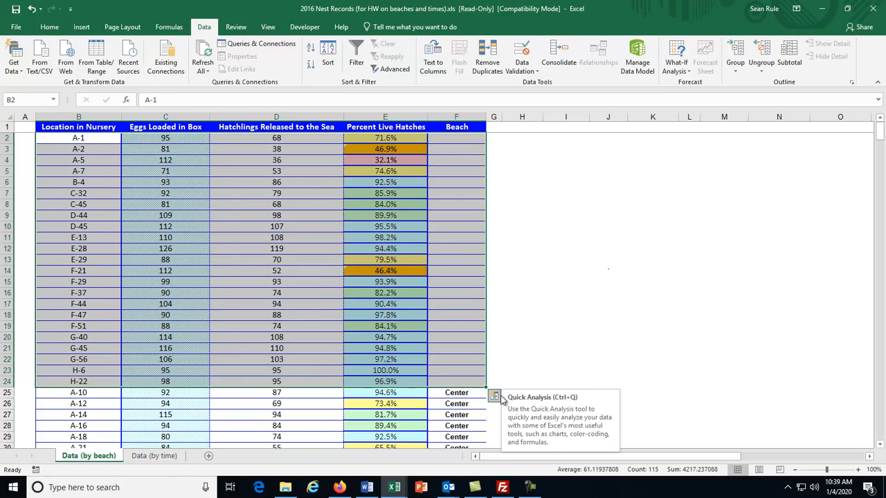
pyautogui.rightClick(324, 216)
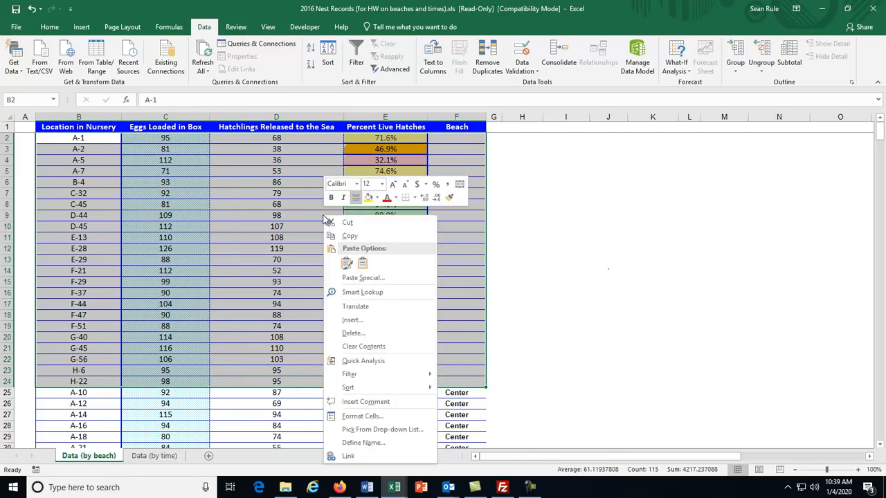
pyautogui.click(371, 334)
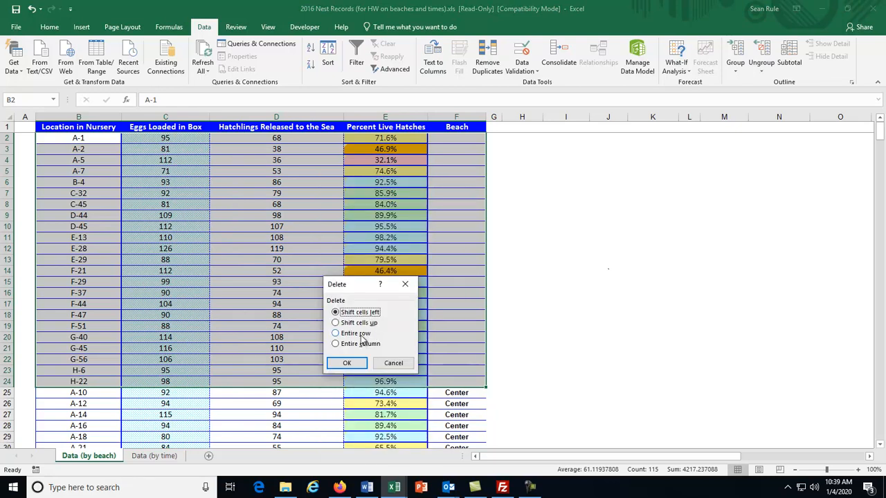
pyautogui.click(363, 323)
pyautogui.click(352, 363)
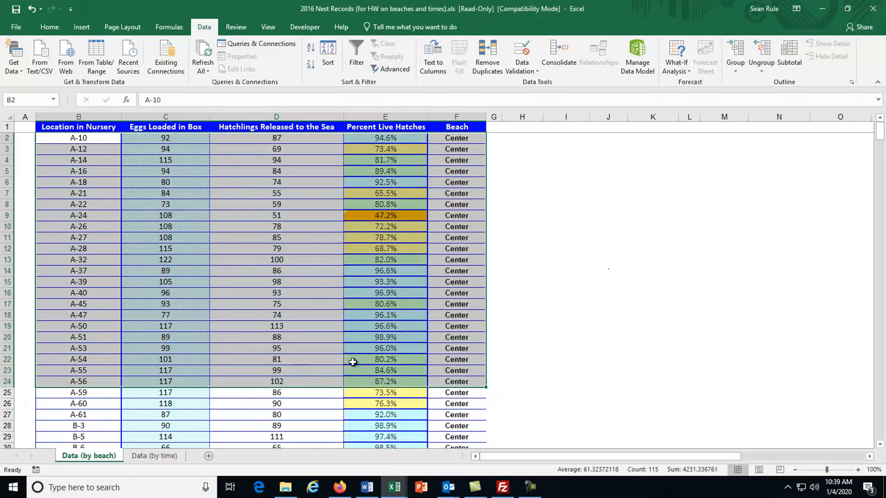
pyautogui.click(602, 305)
pyautogui.scroll(-9, 99, 234)
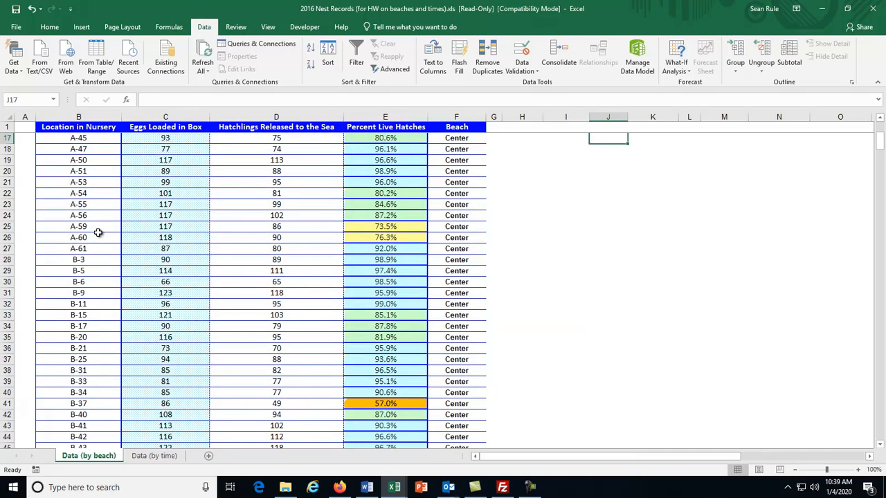
pyautogui.scroll(10, 99, 233)
pyautogui.scroll(-20, 98, 233)
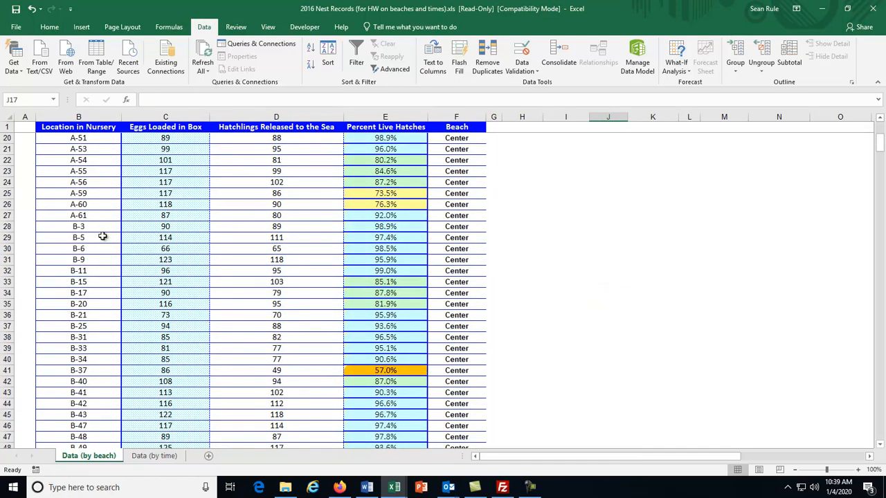
pyautogui.scroll(-20, 104, 238)
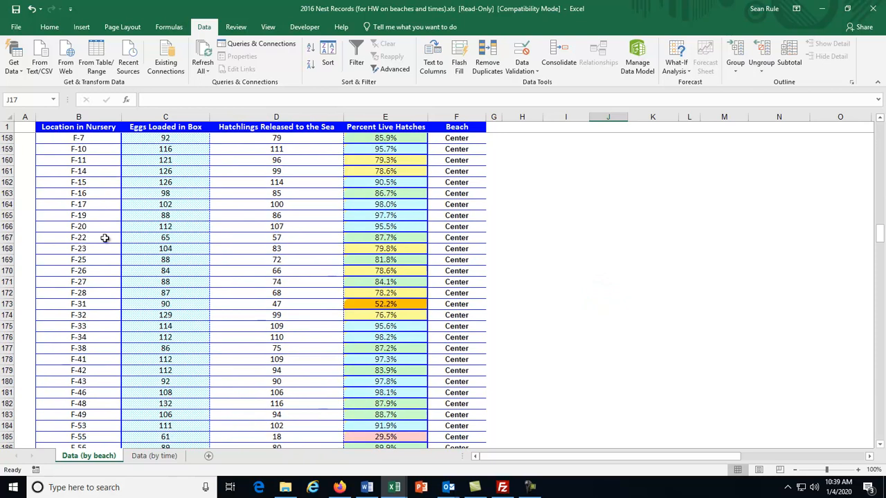
pyautogui.scroll(-20, 106, 238)
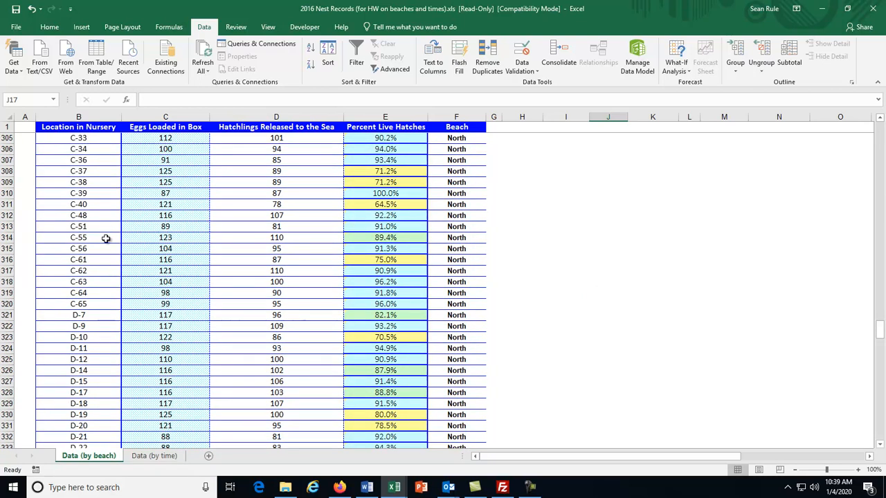
pyautogui.scroll(-19, 106, 238)
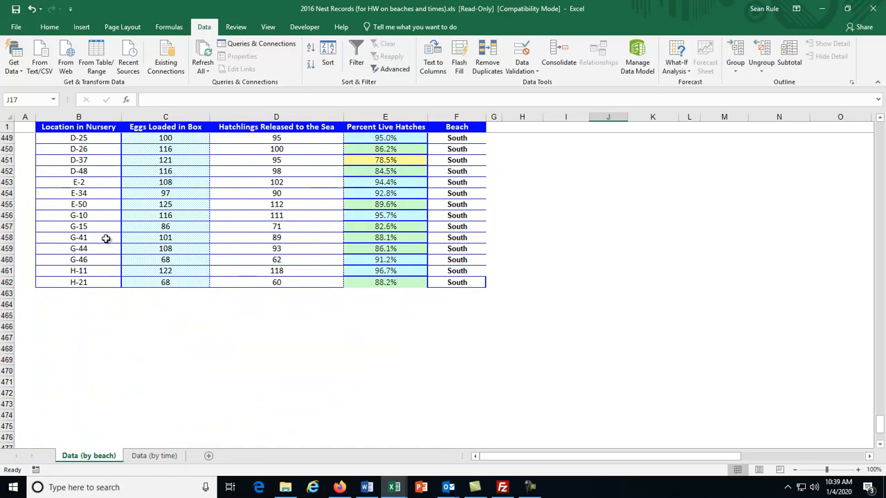
pyautogui.scroll(20, 106, 238)
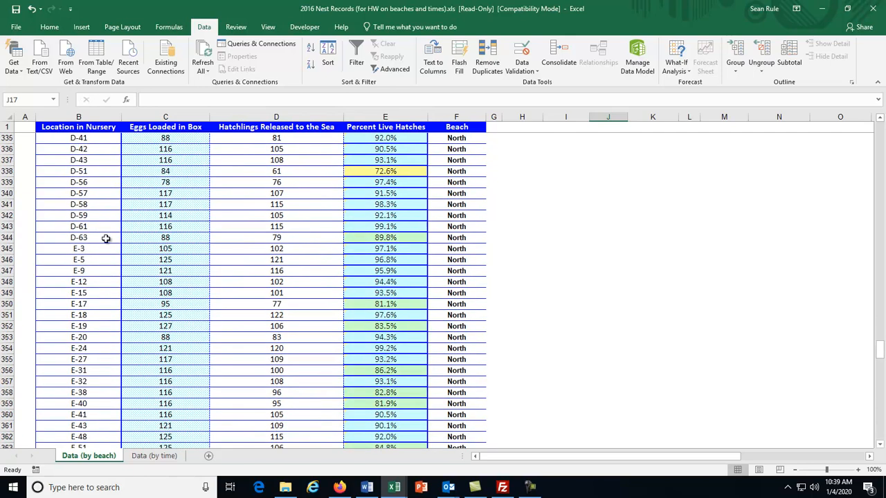
pyautogui.moveTo(879, 290); pyautogui.dragTo(845, 136)
pyautogui.click(559, 183)
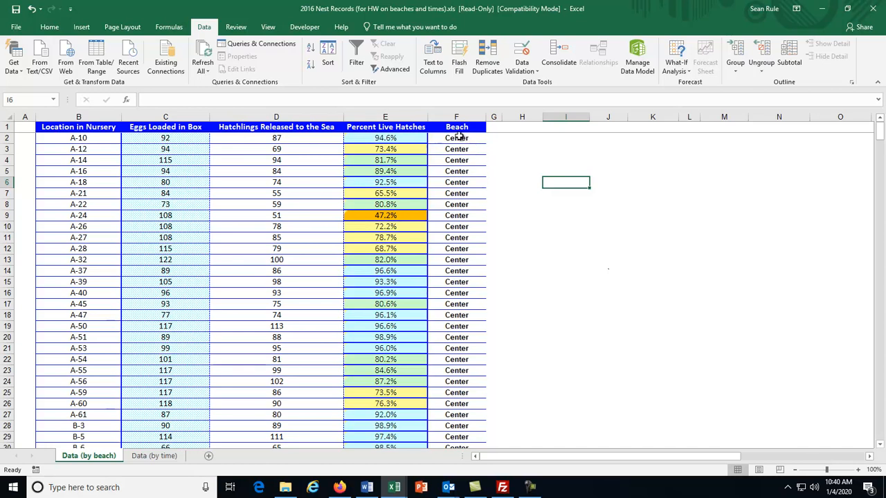
# - Draw a text box beside the table headed 'Hatch Rate for a beach:'
pyautogui.click(81, 27)
pyautogui.click(701, 57)
pyautogui.moveTo(514, 164); pyautogui.dragTo(531, 181)
pyautogui.write('Hatch Rate or a beach')
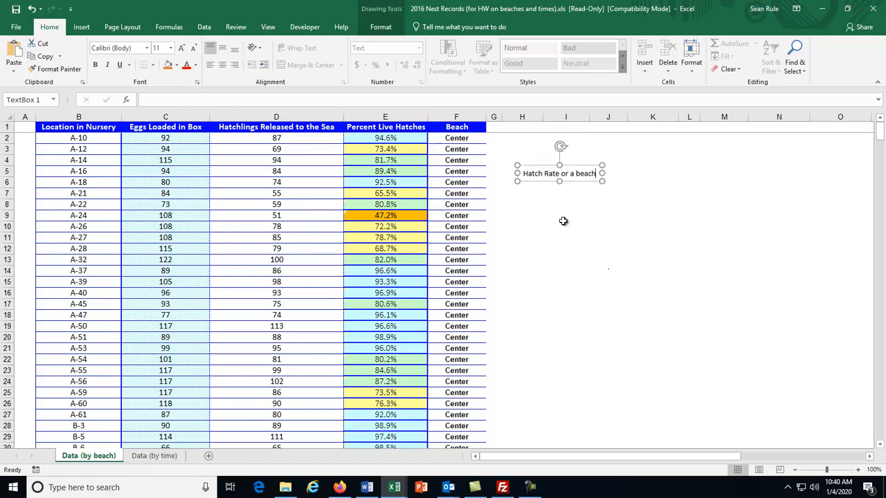
pyautogui.press('Left')
pyautogui.press('Left')
pyautogui.press('Left')
pyautogui.press('Left')
pyautogui.press('Left')
pyautogui.press('Left')
pyautogui.press('Left')
pyautogui.write('f')
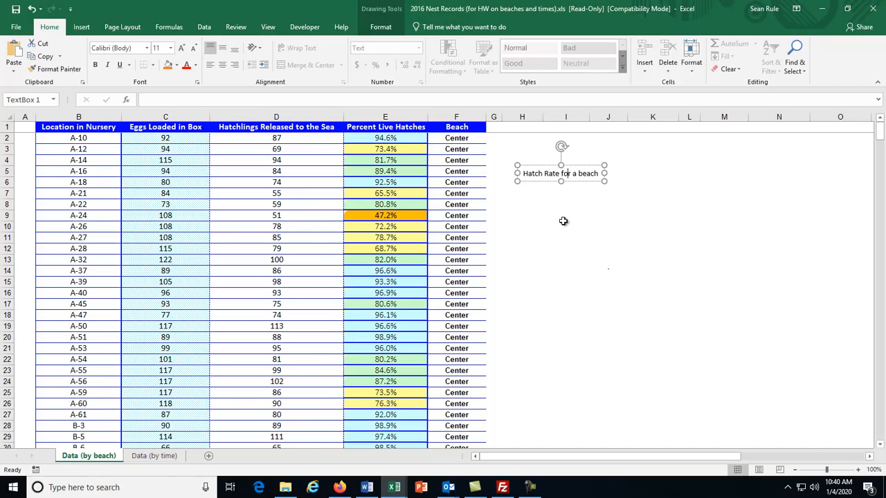
pyautogui.write(':')
pyautogui.press('Return')
pyautogui.press('Return')
# - Write the rate as Total Number of Hatchings over Total Number of Eggs, with a dashed fraction line
pyautogui.write('Total Number of Hatchings from t')
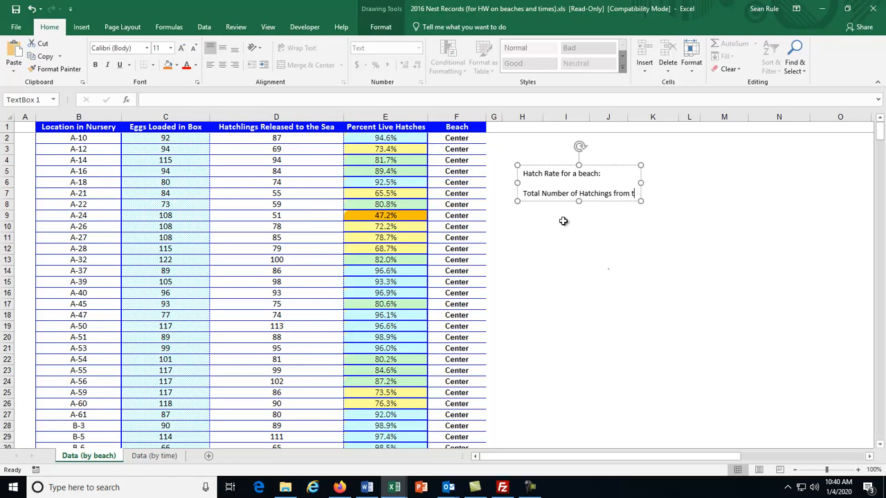
pyautogui.write('hat beach')
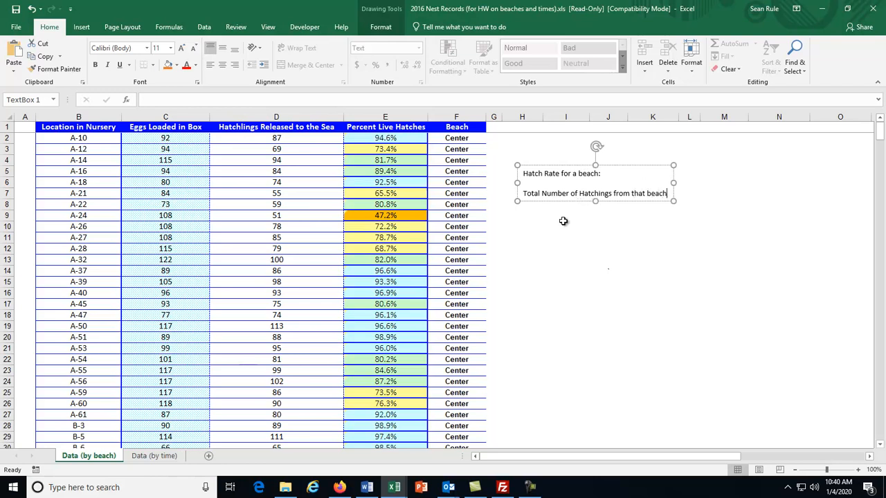
pyautogui.press('Return')
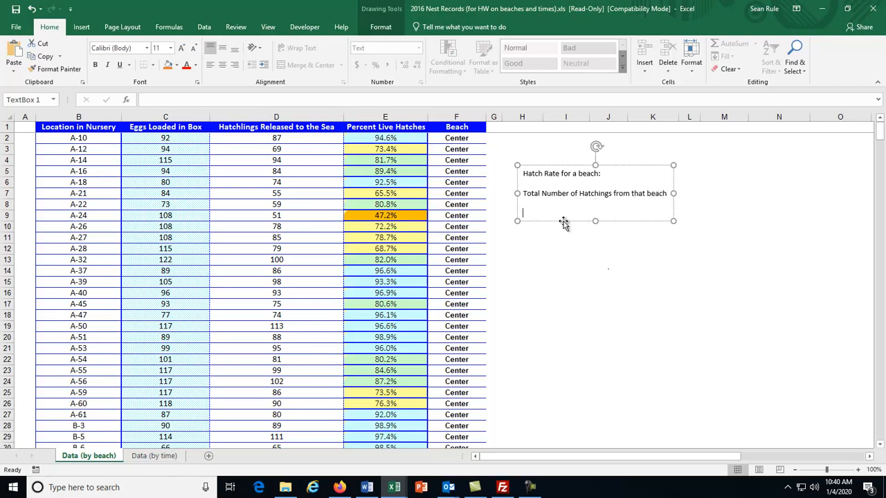
pyautogui.write('Divide that by')
pyautogui.press('Return')
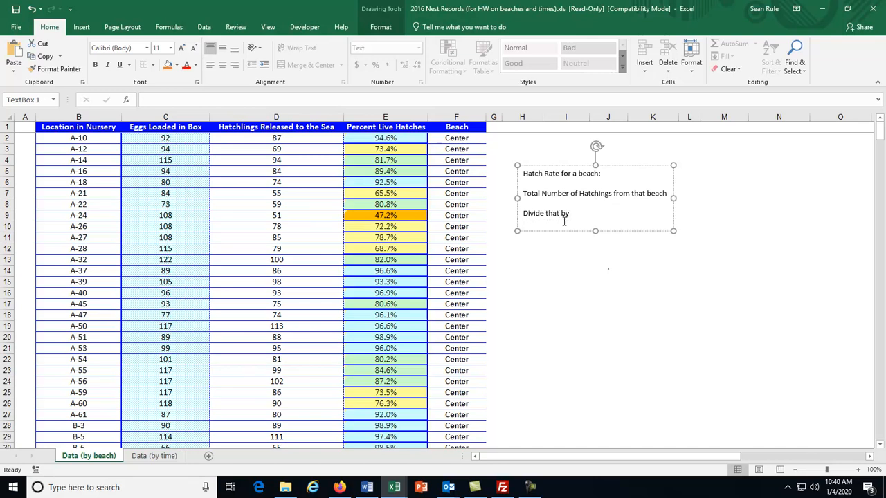
pyautogui.write('Total number of Eggs from that beach')
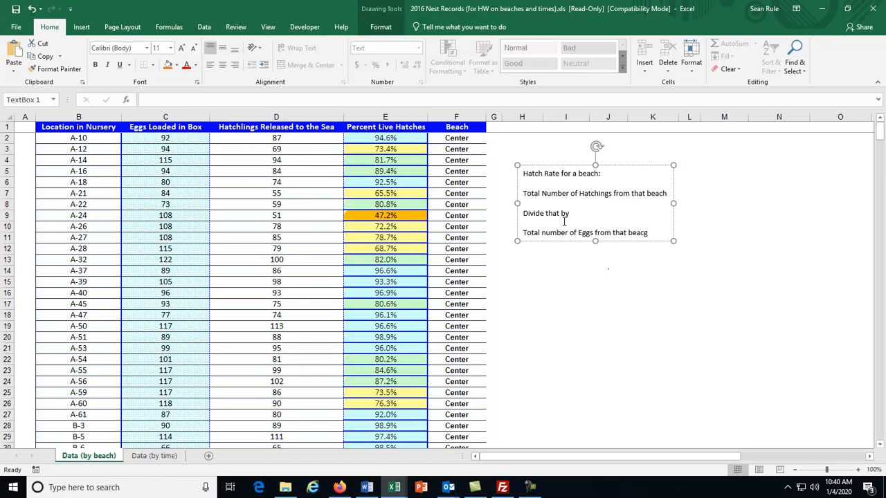
pyautogui.press('BackSpace')
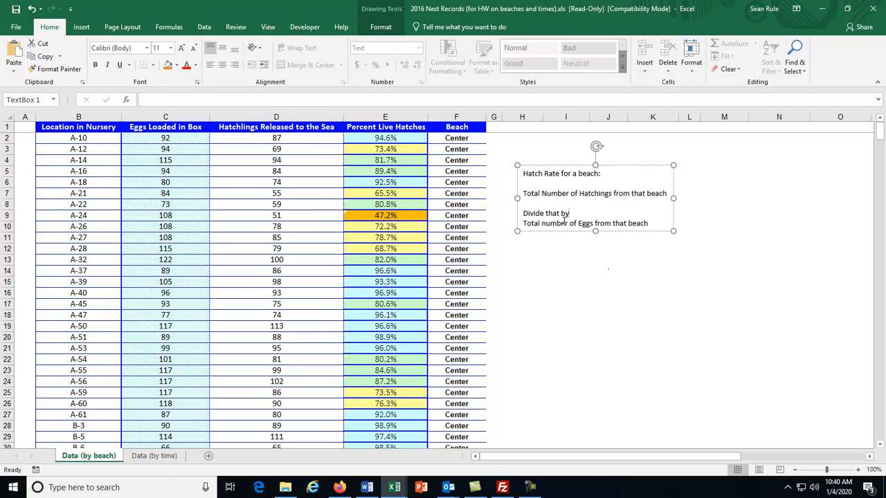
pyautogui.press('BackSpace')
pyautogui.press('BackSpace')
pyautogui.press('BackSpace')
pyautogui.press('BackSpace')
pyautogui.press('BackSpace')
pyautogui.press('BackSpace')
pyautogui.press('BackSpace')
pyautogui.press('BackSpace')
pyautogui.press('BackSpace')
pyautogui.press('BackSpace')
pyautogui.write('-------------------')
pyautogui.press('BackSpace')
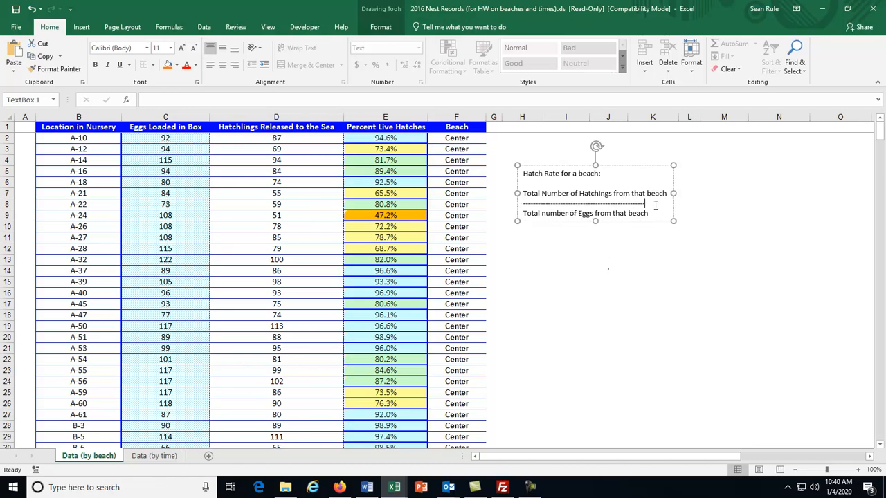
pyautogui.write('----')
pyautogui.press('Delete')
pyautogui.write('N')
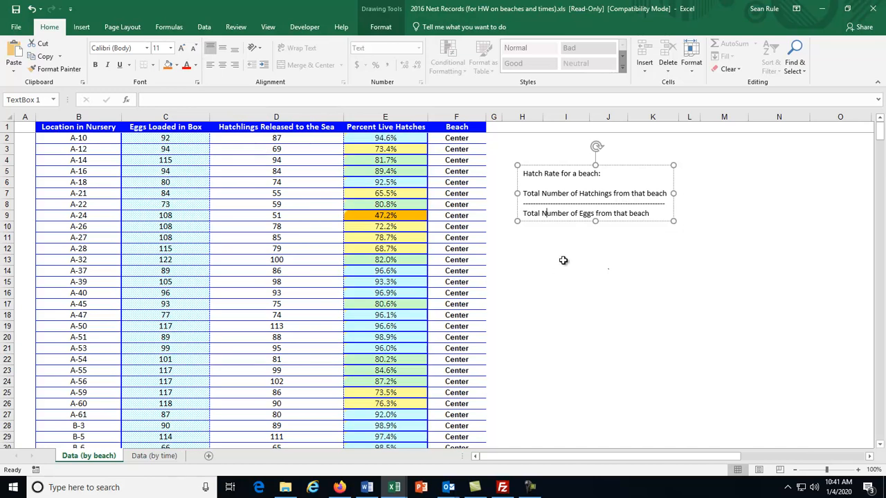
pyautogui.moveTo(635, 165); pyautogui.dragTo(635, 149)
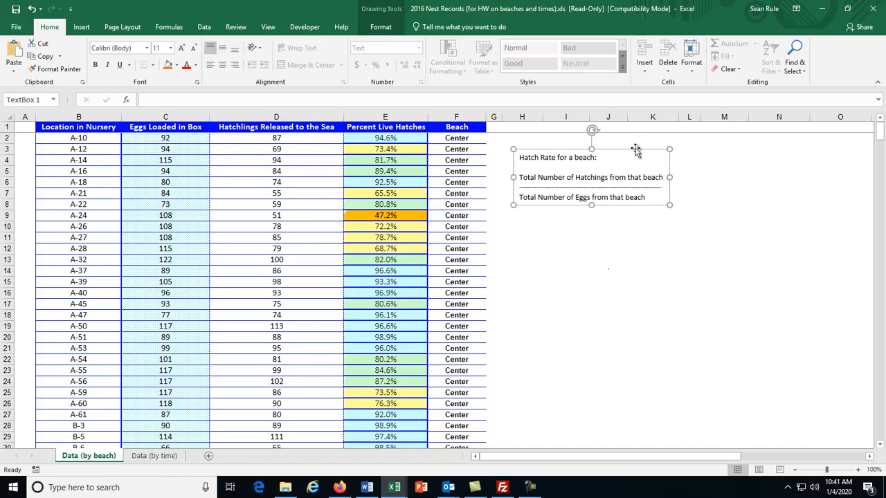
# - Select D2:D234 and C2:C234 to read the Center totals: 21583 hatchlings, 24411 eggs
pyautogui.click(301, 184)
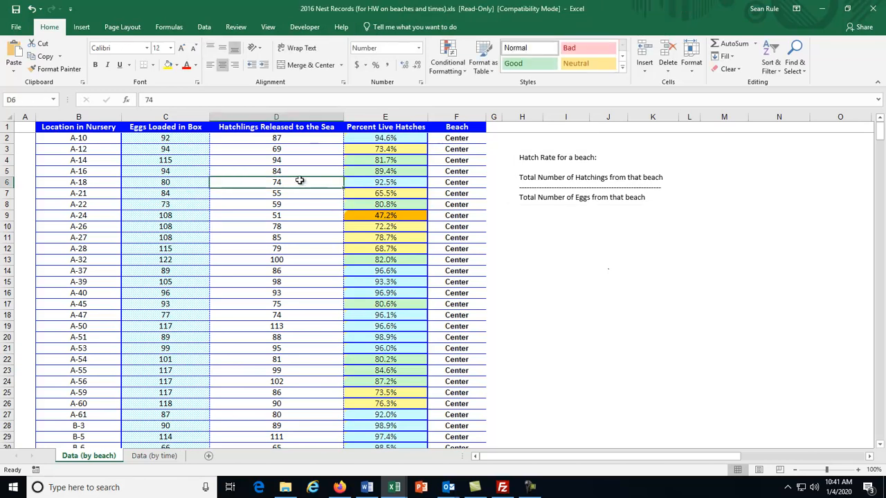
pyautogui.click(450, 139)
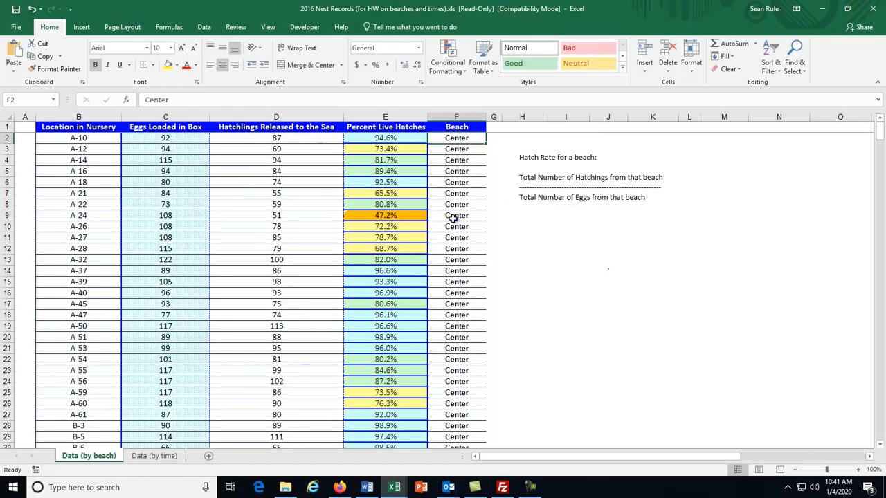
pyautogui.click(270, 138)
pyautogui.moveTo(270, 138); pyautogui.dragTo(288, 202)
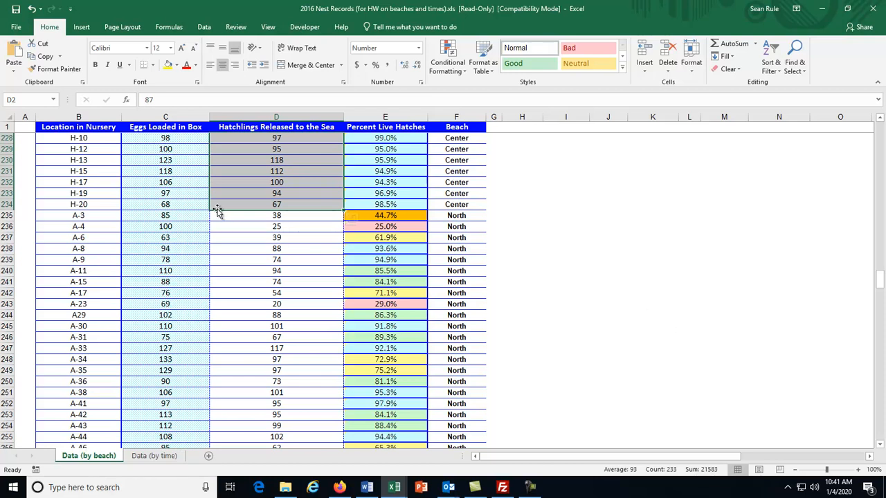
pyautogui.moveTo(171, 204); pyautogui.dragTo(175, 138)
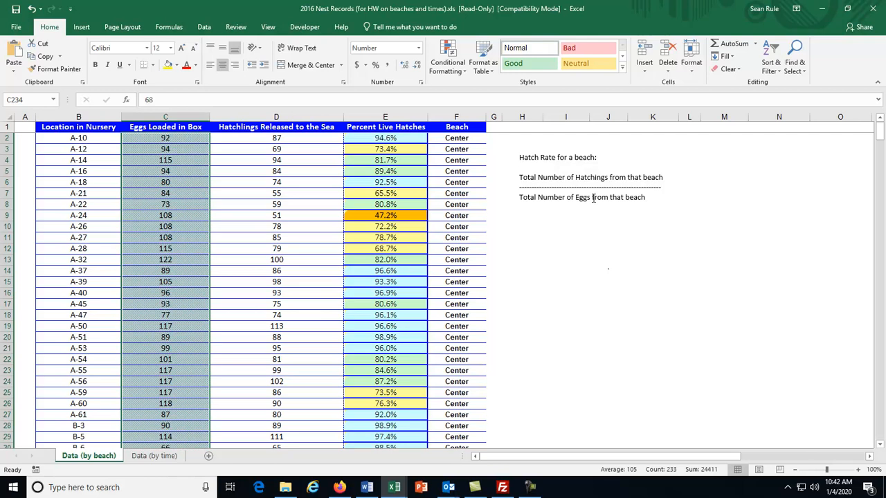
# - Compute 21583/24411 with Google's calculator in a new Firefox tab (0.88415058785), then minimize Firefox
pyautogui.click(339, 487)
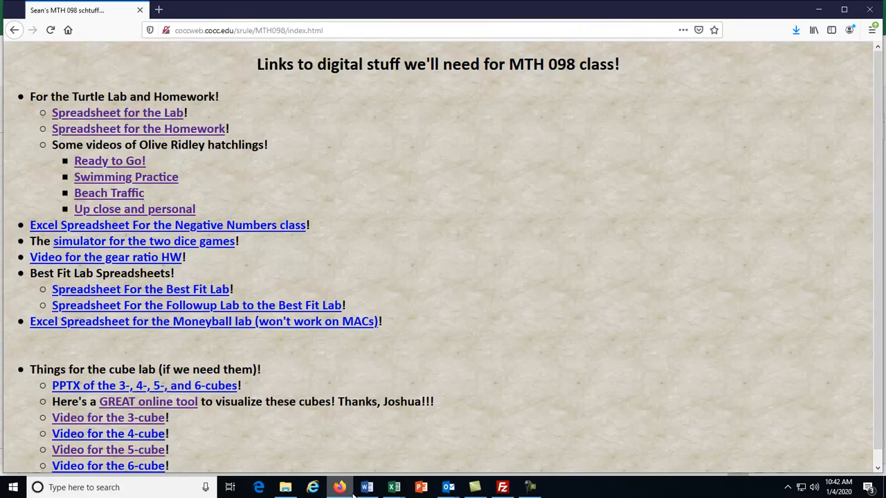
pyautogui.click(159, 9)
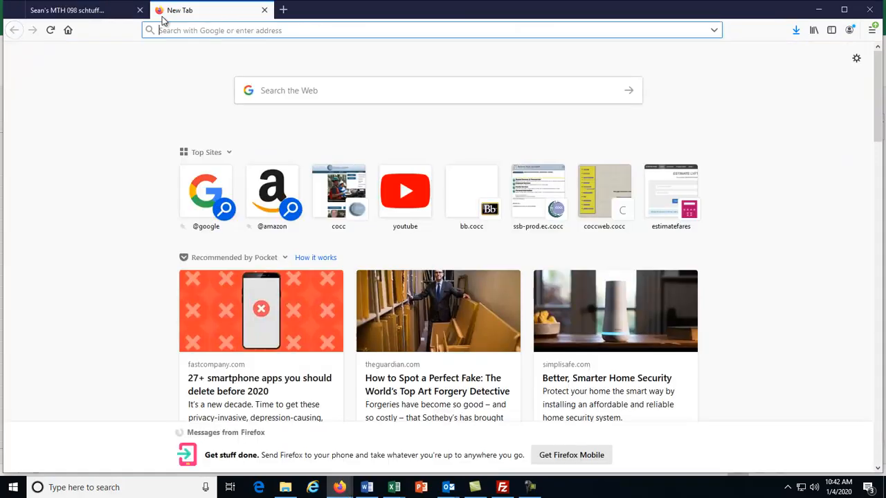
pyautogui.click(211, 30)
pyautogui.write('215')
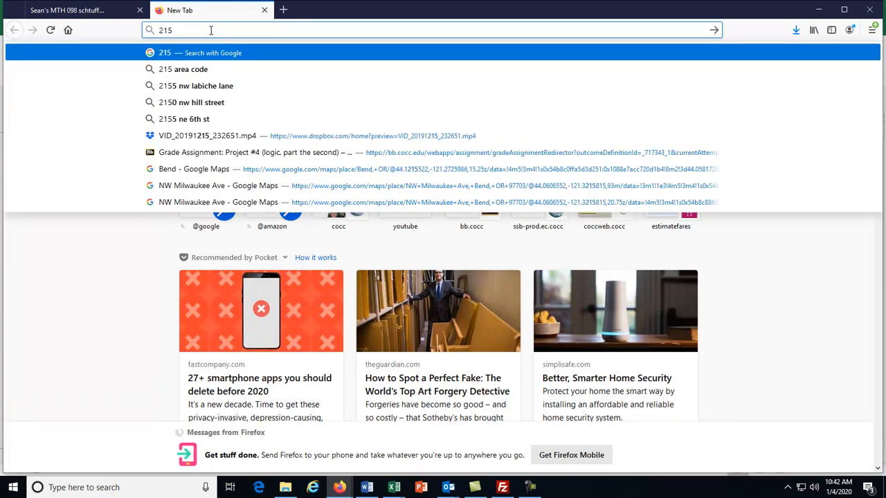
pyautogui.write('83/2441')
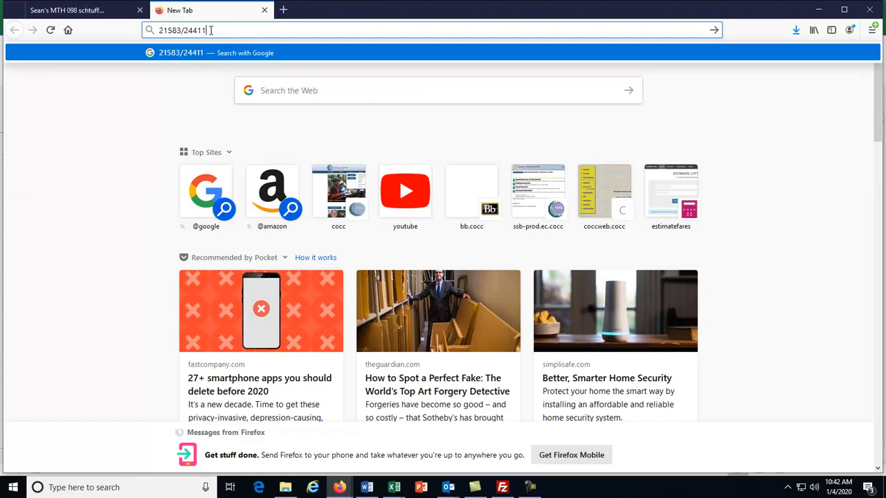
pyautogui.write('1')
pyautogui.press('Return')
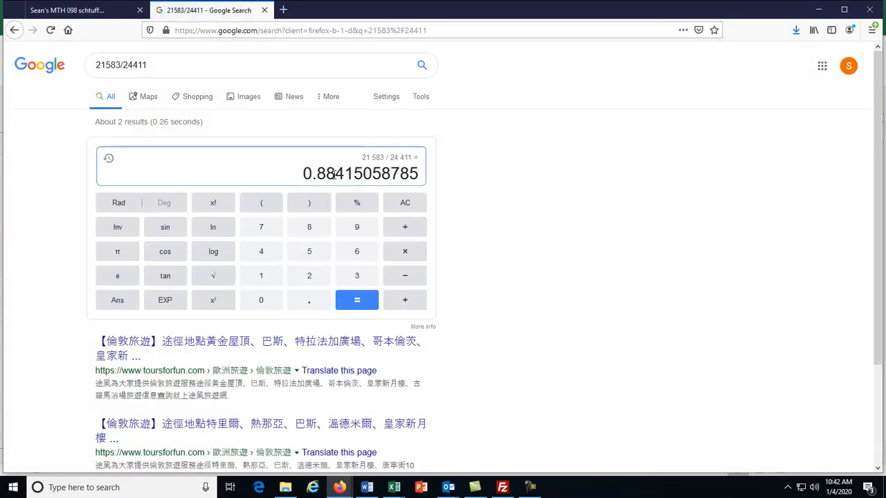
pyautogui.moveTo(418, 177); pyautogui.dragTo(293, 174)
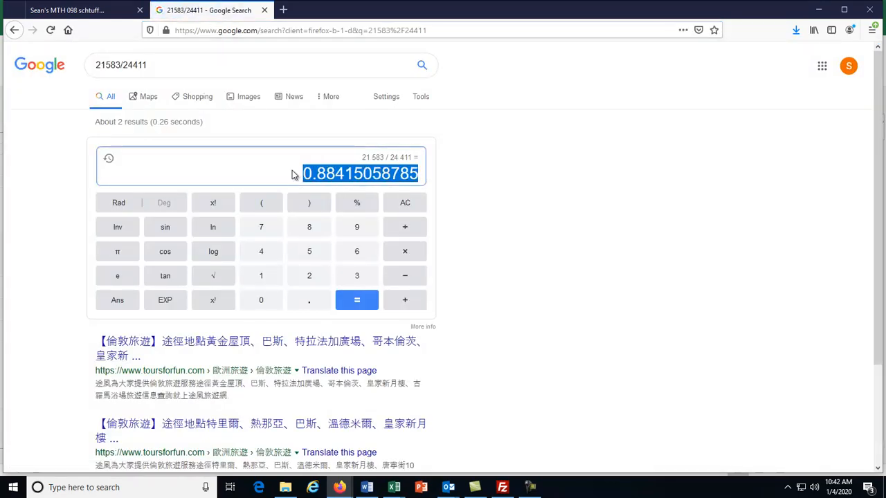
pyautogui.click(339, 174)
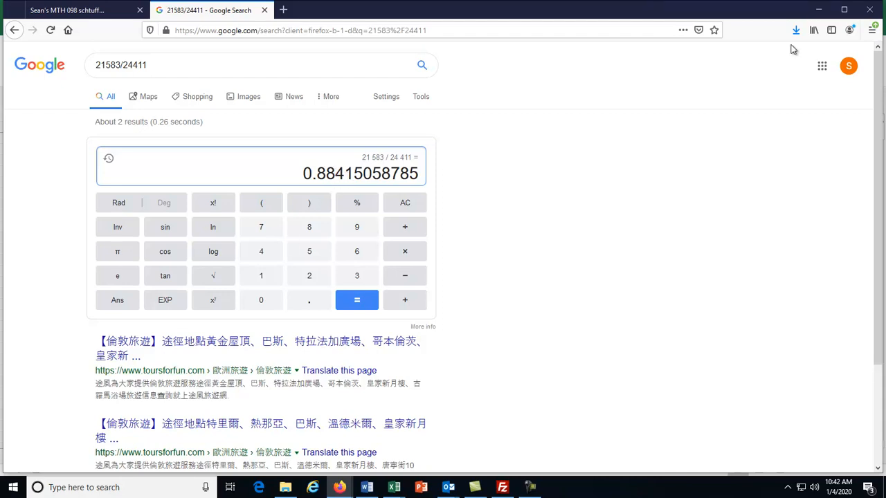
pyautogui.click(819, 10)
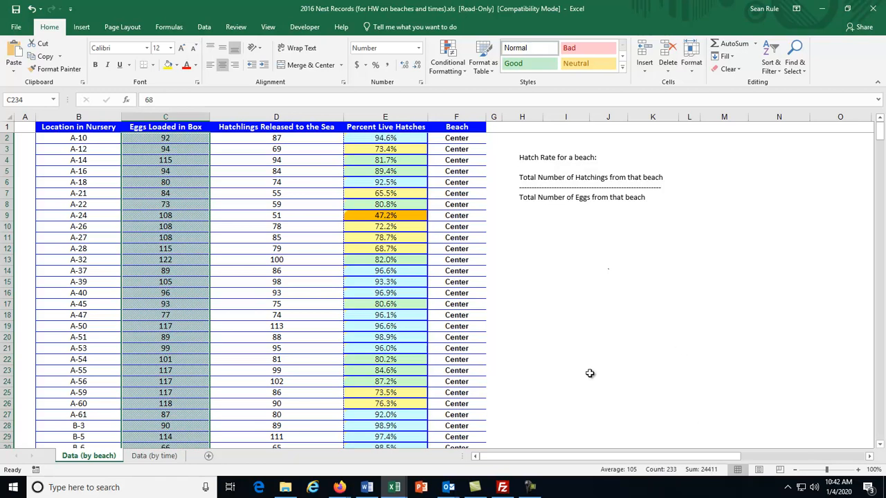
# - Read the Word homework questions on the north and south beach hatch rates
pyautogui.click(367, 487)
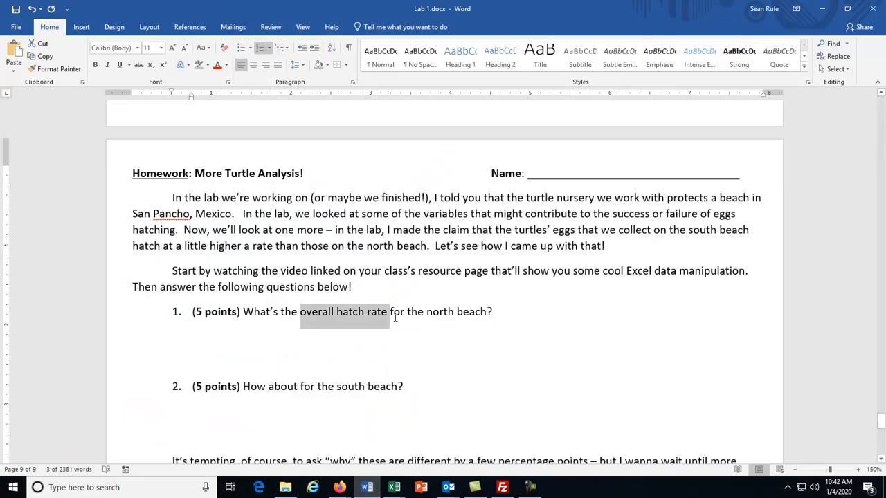
pyautogui.doubleClick(441, 313)
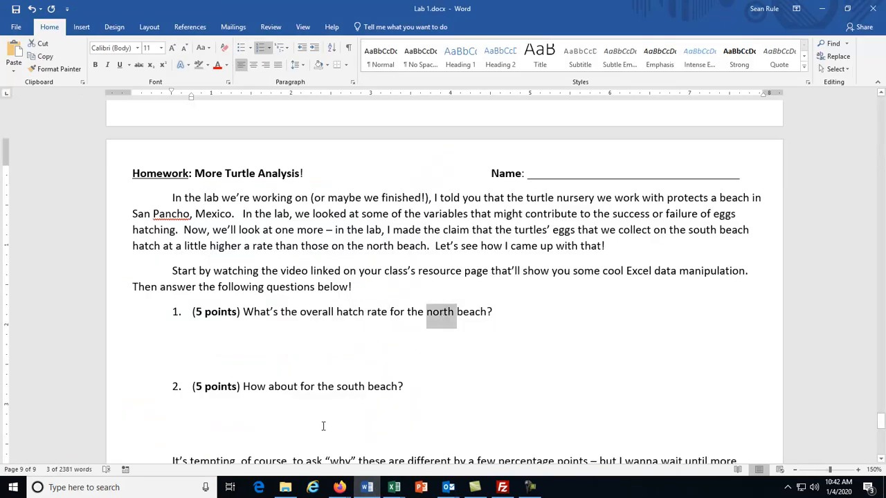
pyautogui.doubleClick(350, 385)
pyautogui.click(597, 459)
# - Bring the Nest Records workbook back to the front in Excel
pyautogui.click(394, 487)
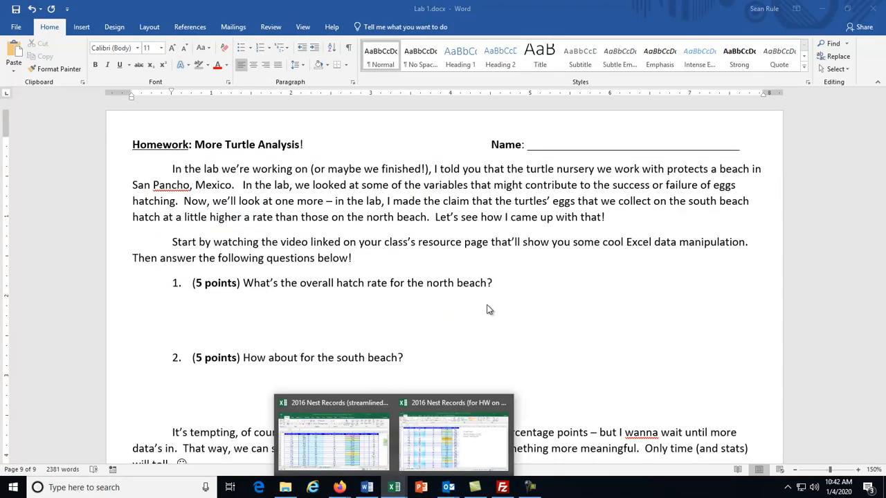
pyautogui.click(438, 448)
pyautogui.scroll(-20, 458, 275)
pyautogui.scroll(-20, 458, 275)
pyautogui.scroll(7, 461, 324)
pyautogui.moveTo(878, 297); pyautogui.dragTo(879, 128)
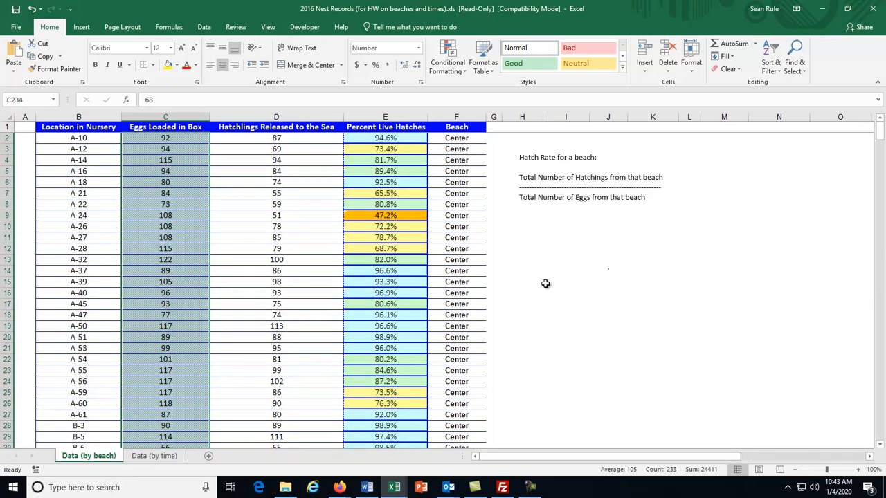
# - Enter 'Hatch Rates' in I11 and the labels Center, North, South in H12:H14
pyautogui.click(531, 238)
pyautogui.click(579, 235)
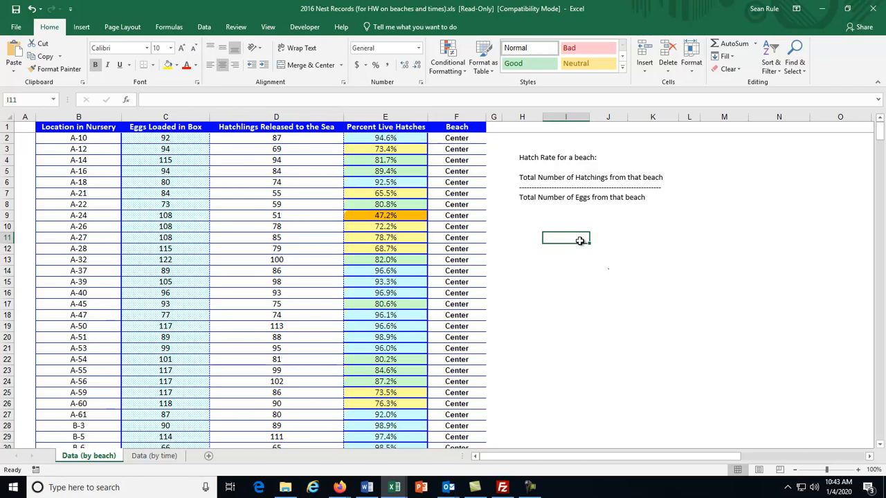
pyautogui.write('Hatch Rates')
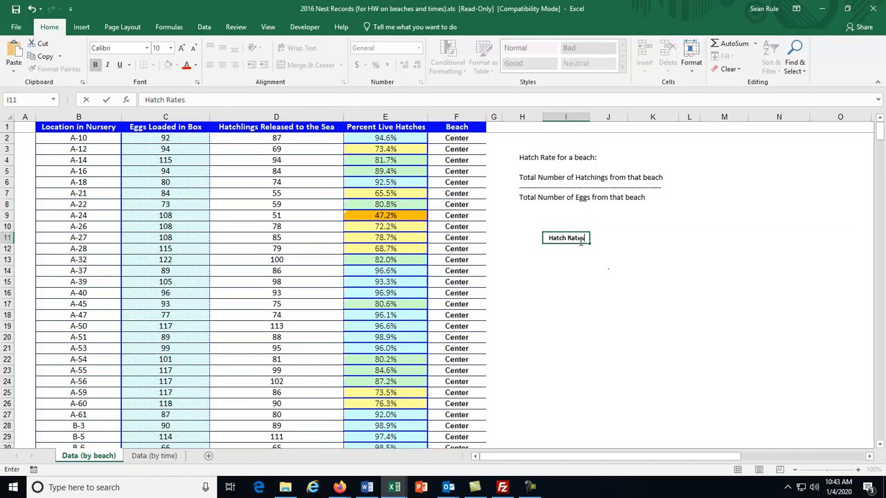
pyautogui.press('Return')
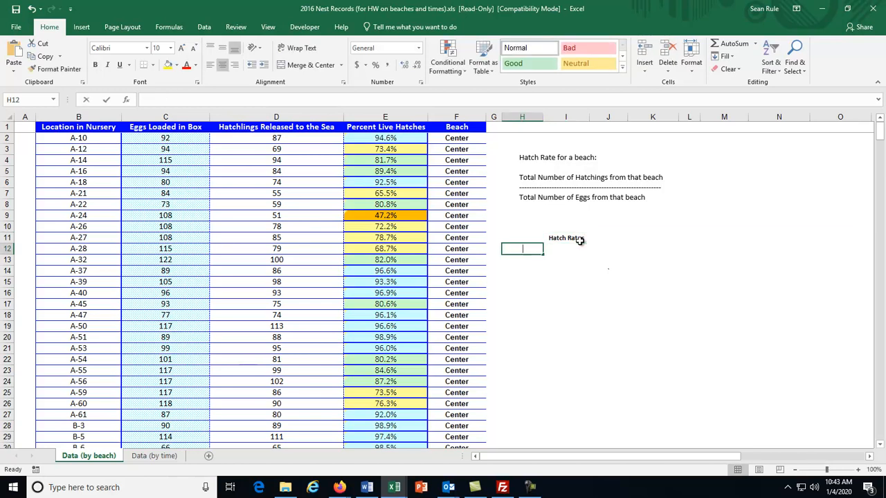
pyautogui.write('Center')
pyautogui.press('Return')
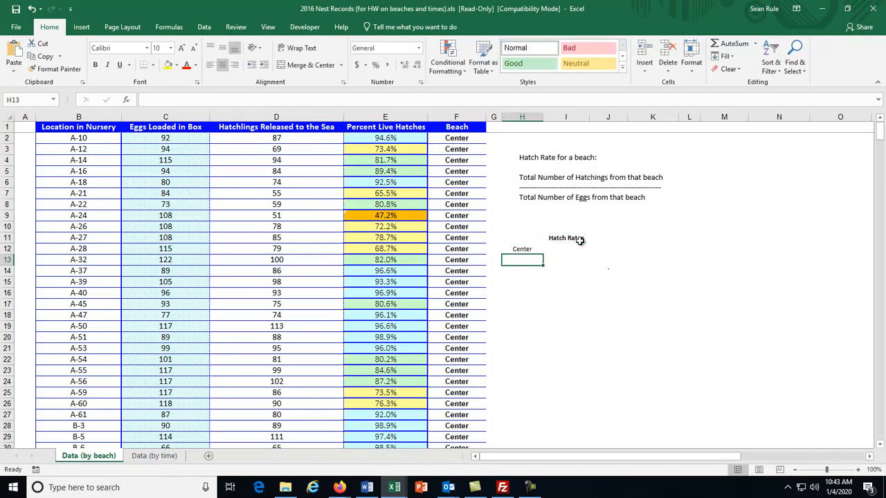
pyautogui.write('North')
pyautogui.press('Return')
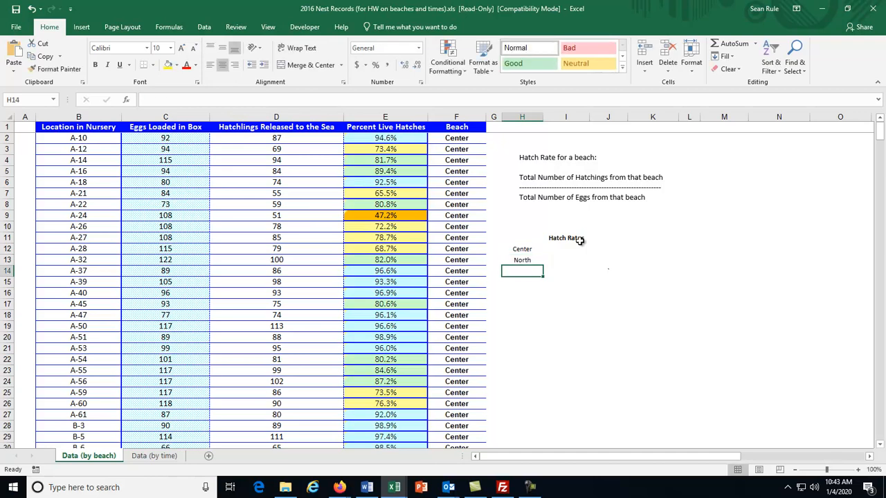
pyautogui.write('South')
pyautogui.press('Return')
pyautogui.press('Up')
pyautogui.press('Up')
pyautogui.press('Up')
pyautogui.press('Up')
pyautogui.press('Right')
pyautogui.press('Down')
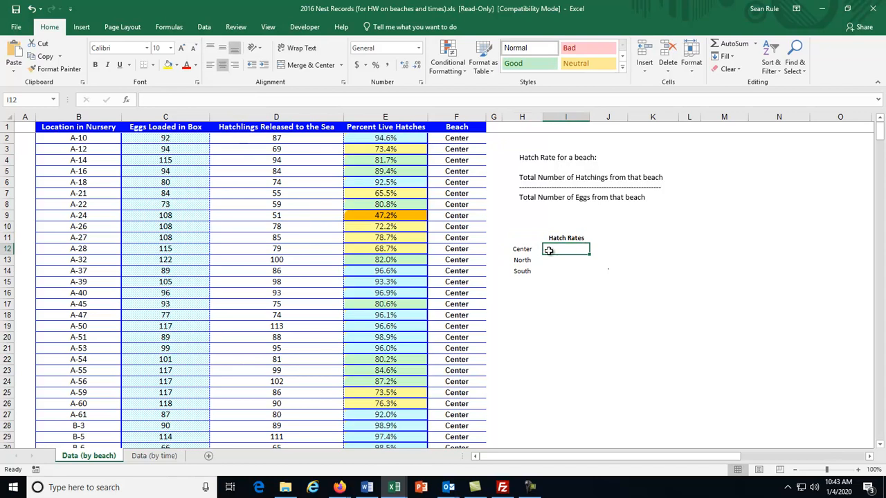
# - Enter =sum(D2:D234)/sum(C2:C234) in I12 as the Center hatch rate
pyautogui.write('=')
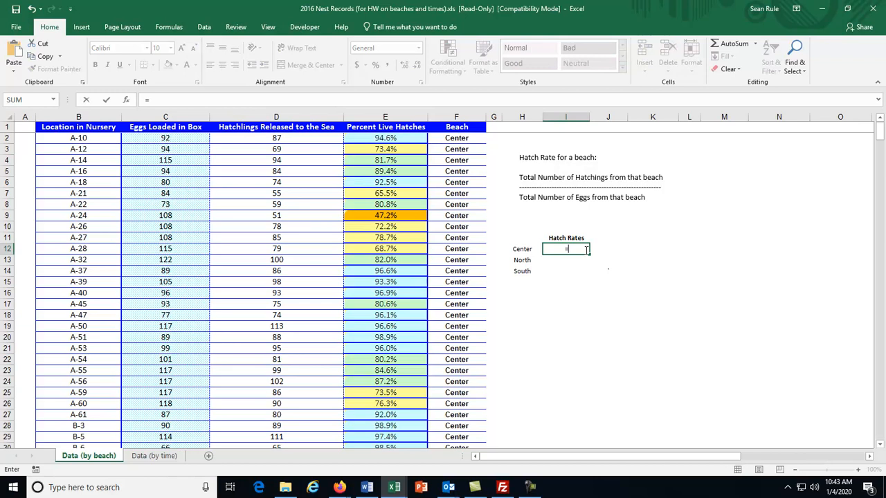
pyautogui.write('sum(')
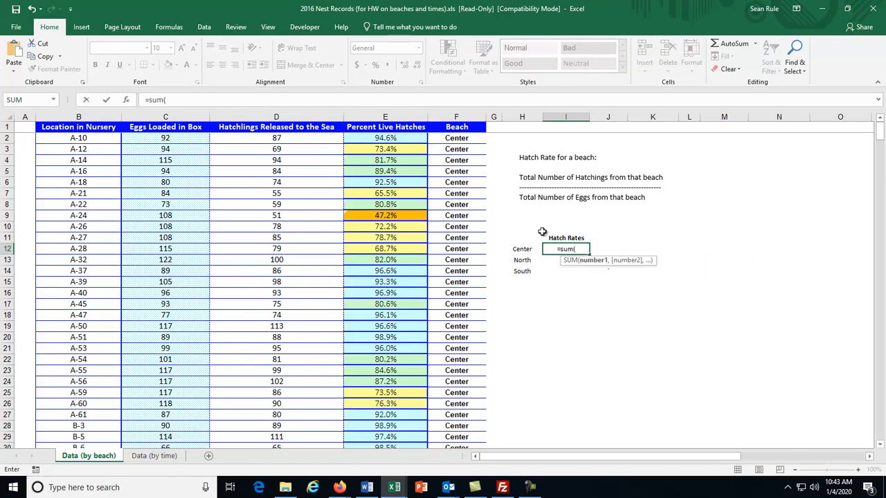
pyautogui.moveTo(264, 139); pyautogui.dragTo(265, 204)
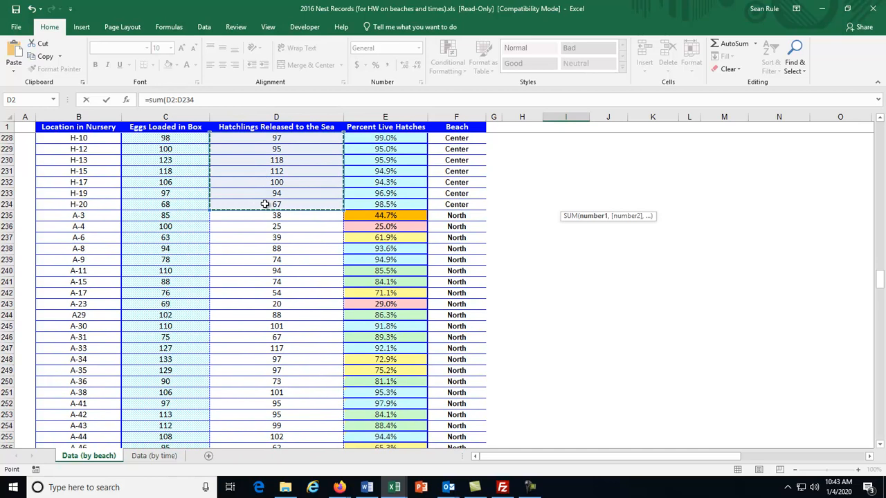
pyautogui.write(')')
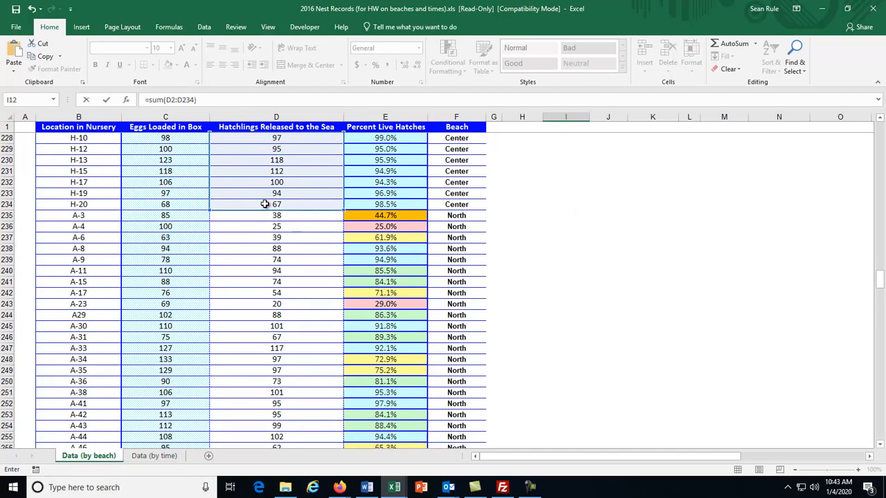
pyautogui.scroll(20, 581, 301)
pyautogui.scroll(20, 581, 301)
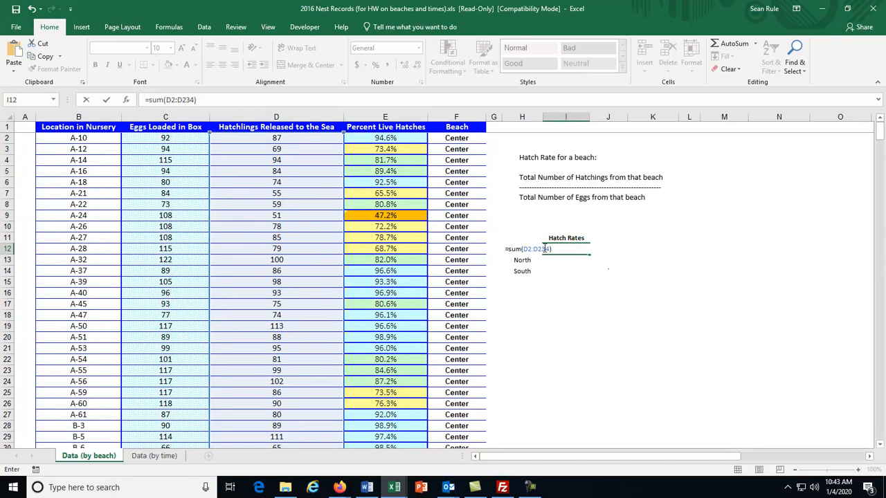
pyautogui.click(202, 101)
pyautogui.write('/sum(')
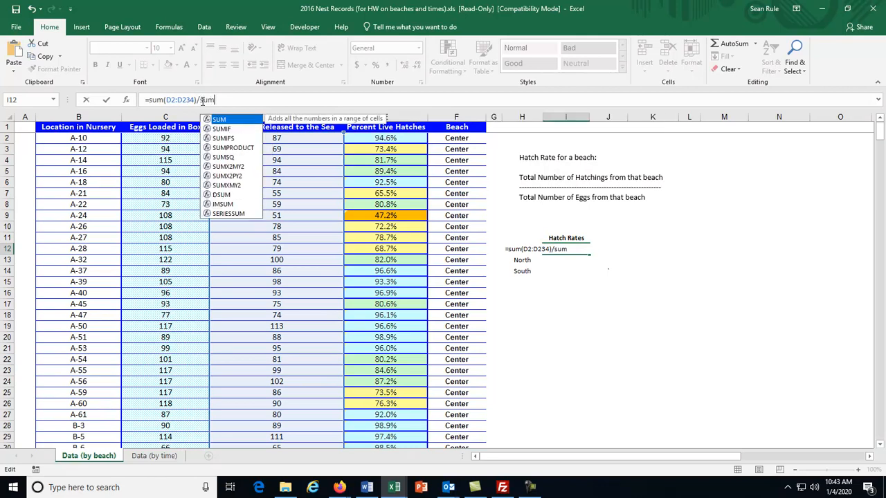
pyautogui.click(164, 138)
pyautogui.moveTo(165, 137); pyautogui.dragTo(182, 405)
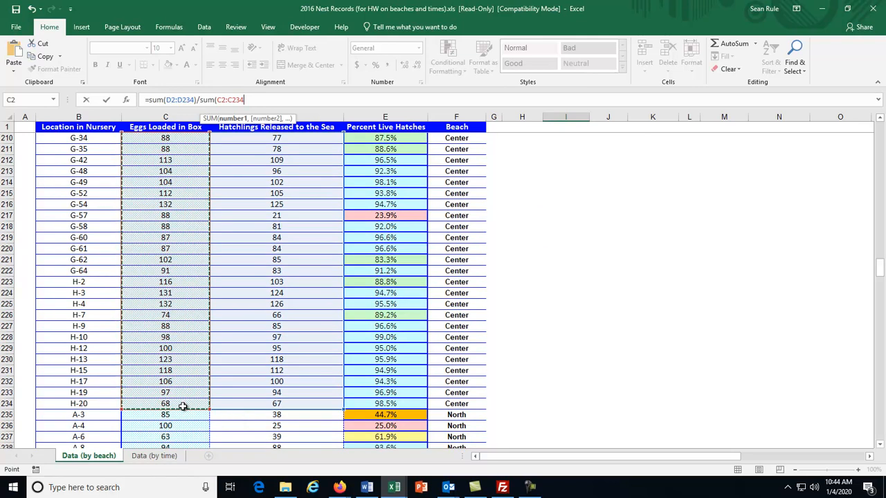
pyautogui.write(')')
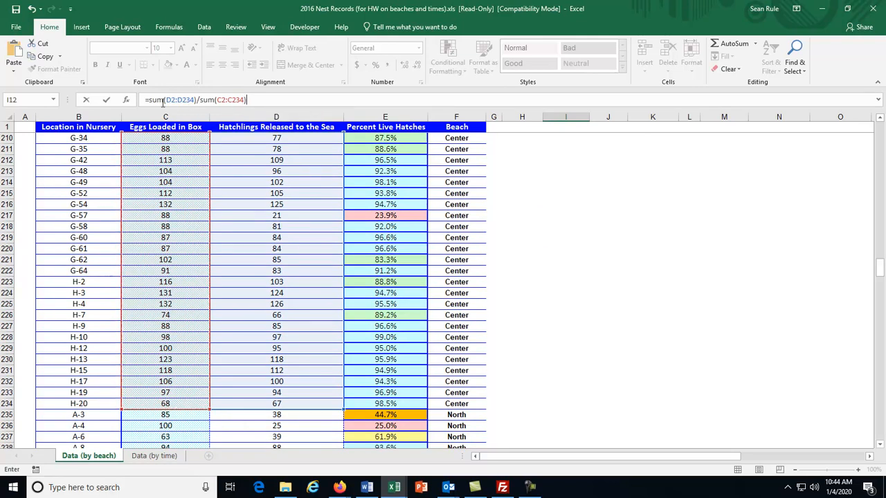
pyautogui.press('Return')
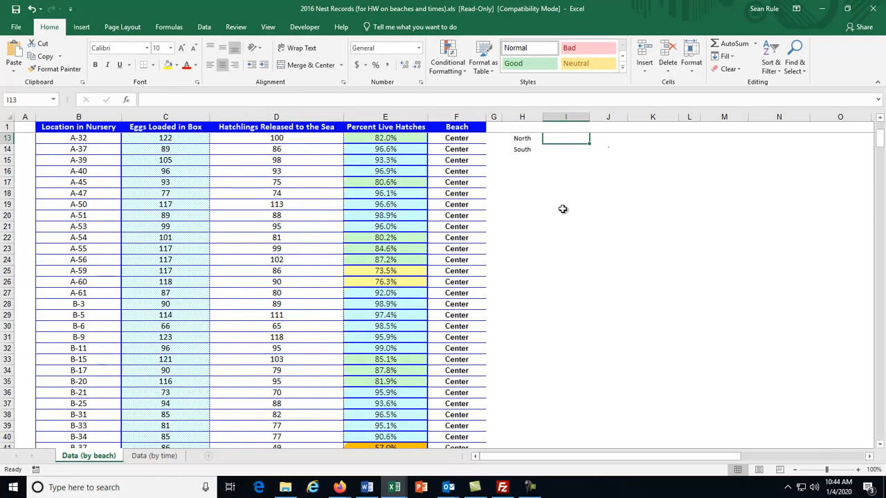
# - Apply Percent Style plus one extra decimal to I12 so it shows 88.4%
pyautogui.click(557, 248)
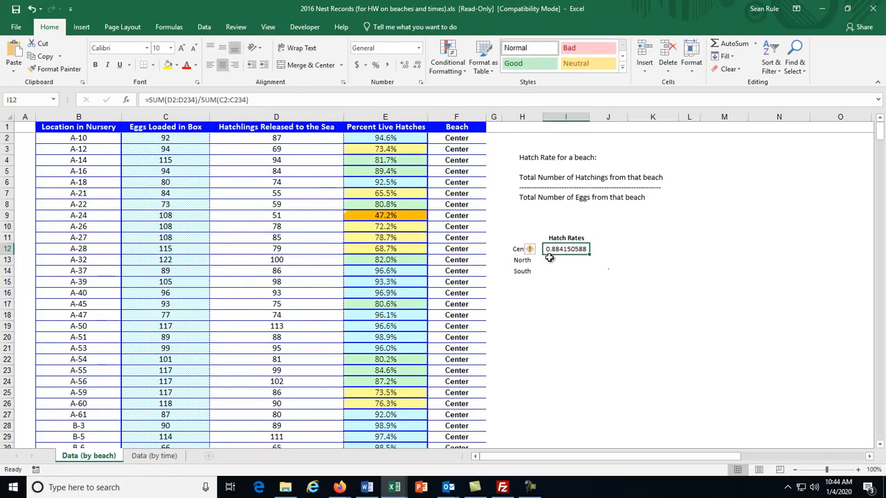
pyautogui.scroll(4, 562, 261)
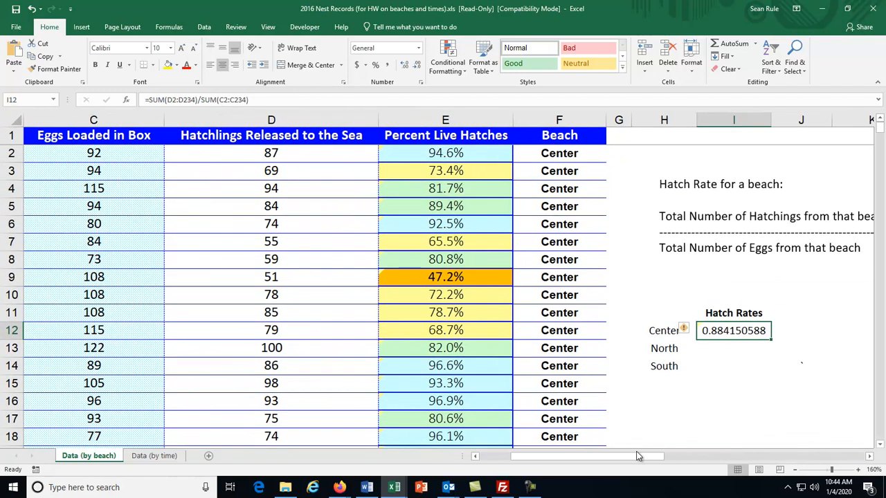
pyautogui.moveTo(623, 458); pyautogui.dragTo(672, 460)
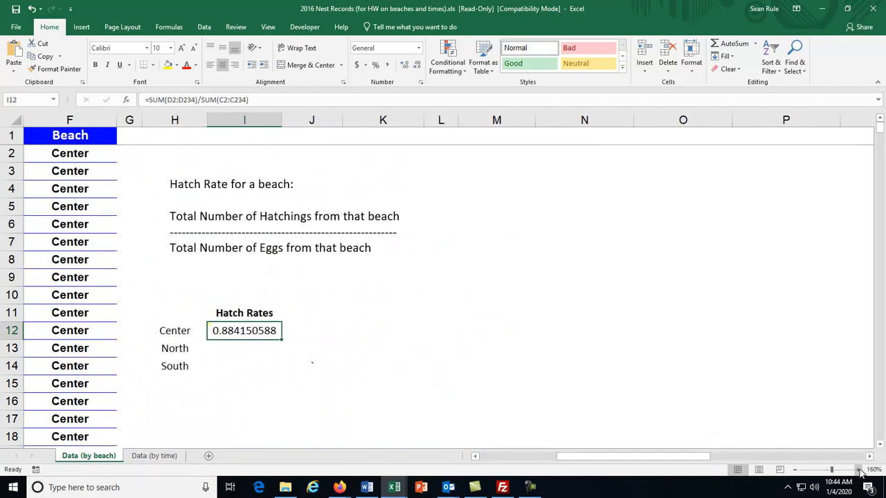
pyautogui.scroll(3, 538, 293)
pyautogui.scroll(-3, 538, 293)
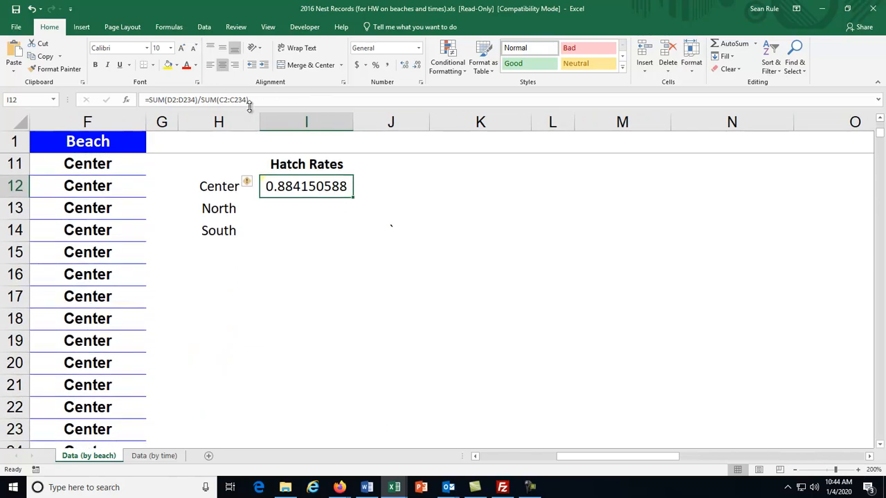
pyautogui.click(378, 67)
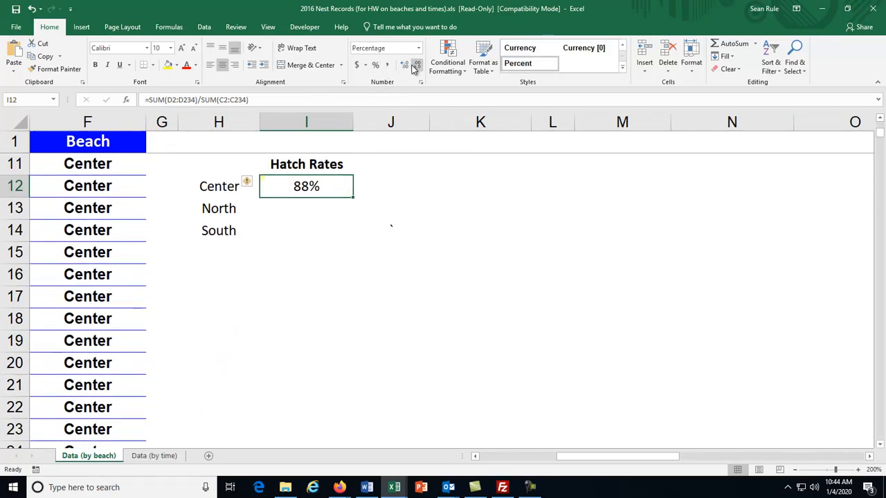
pyautogui.click(406, 65)
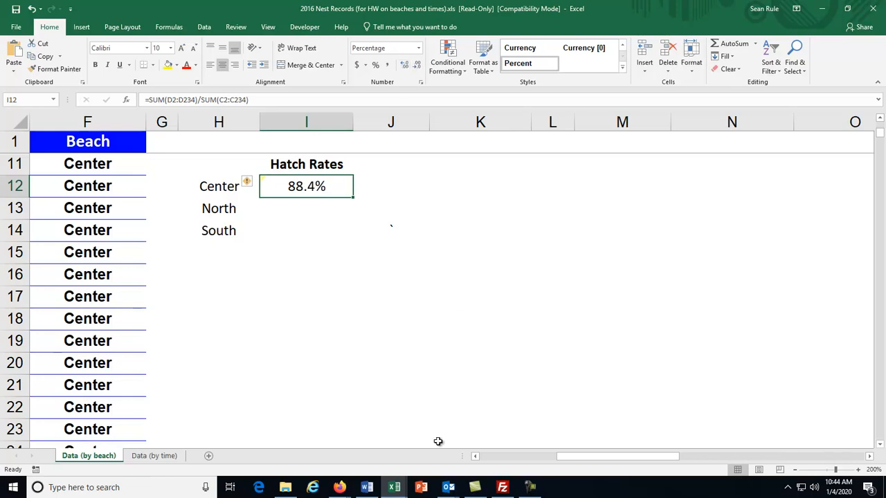
pyautogui.click(339, 488)
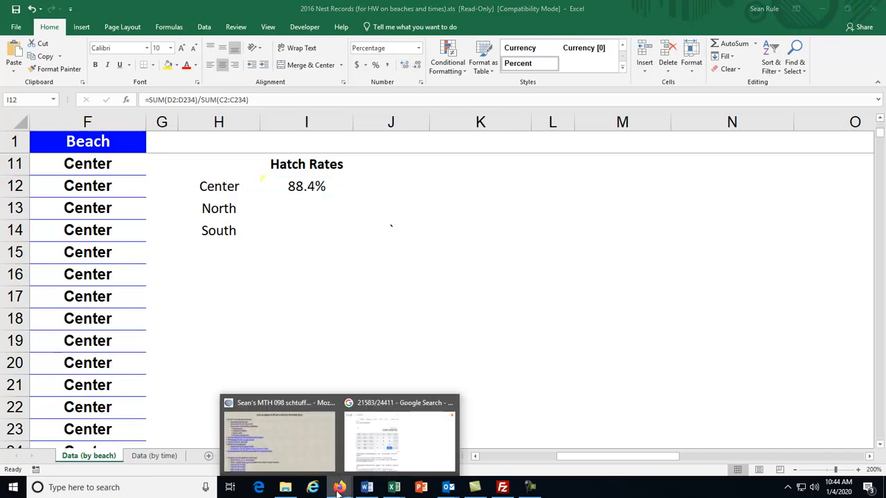
# - Compare Google's 0.88415058785 with the 88.4% result, then return to the 2016 Nest Records workbook
pyautogui.click(394, 452)
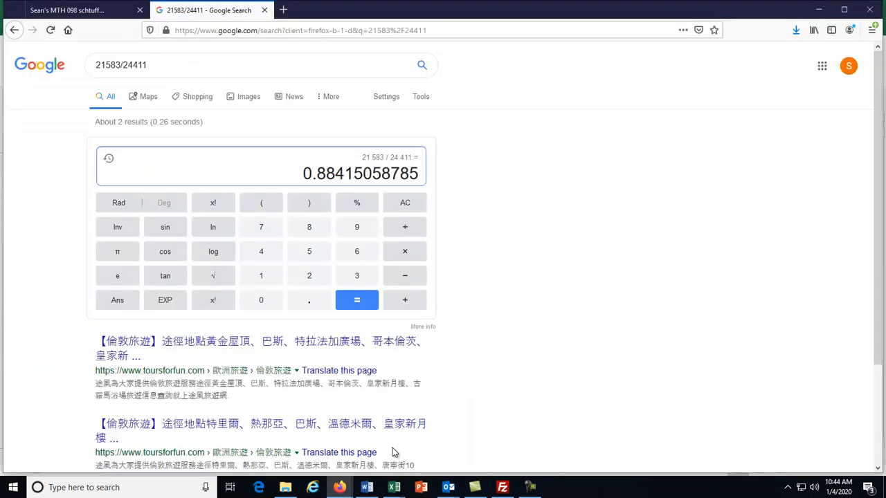
pyautogui.click(395, 488)
pyautogui.click(454, 458)
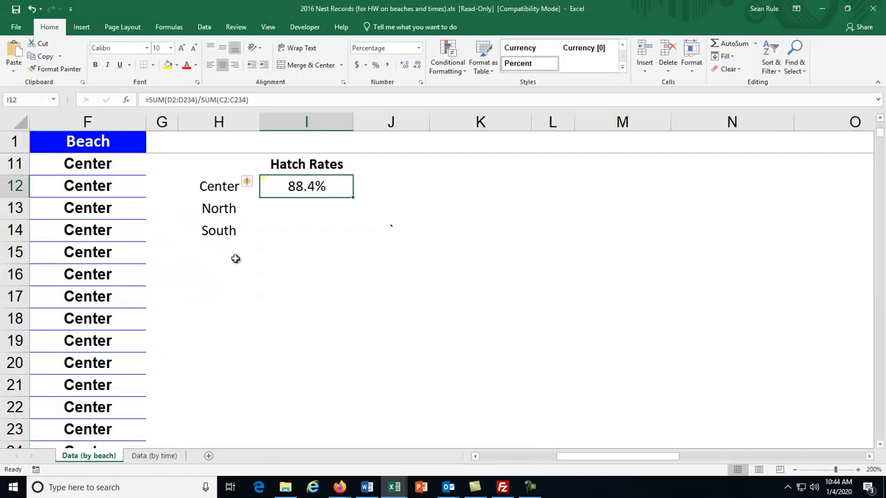
# - Zoom the sheet out to 130% and switch to the Lab 1 homework
pyautogui.scroll(3, 280, 242)
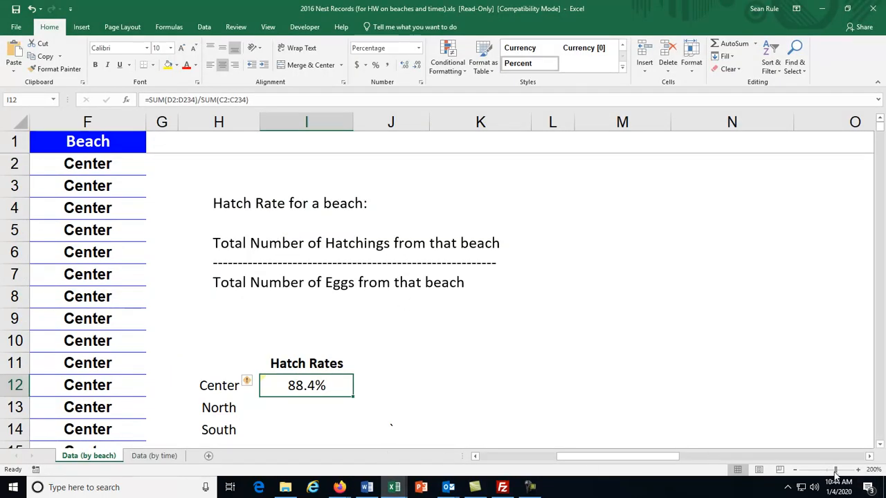
pyautogui.click(795, 470)
pyautogui.click(794, 470)
pyautogui.click(795, 470)
pyautogui.click(795, 470)
pyautogui.click(795, 470)
pyautogui.click(795, 470)
pyautogui.click(795, 470)
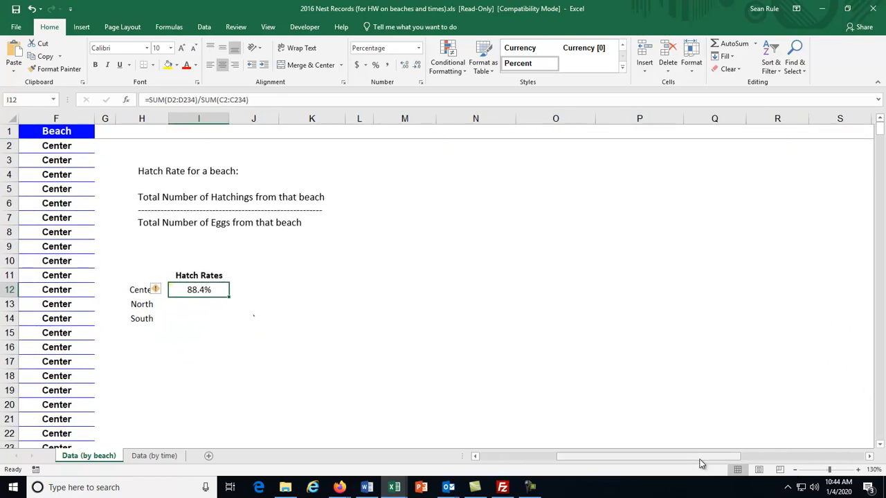
pyautogui.moveTo(700, 458); pyautogui.dragTo(609, 458)
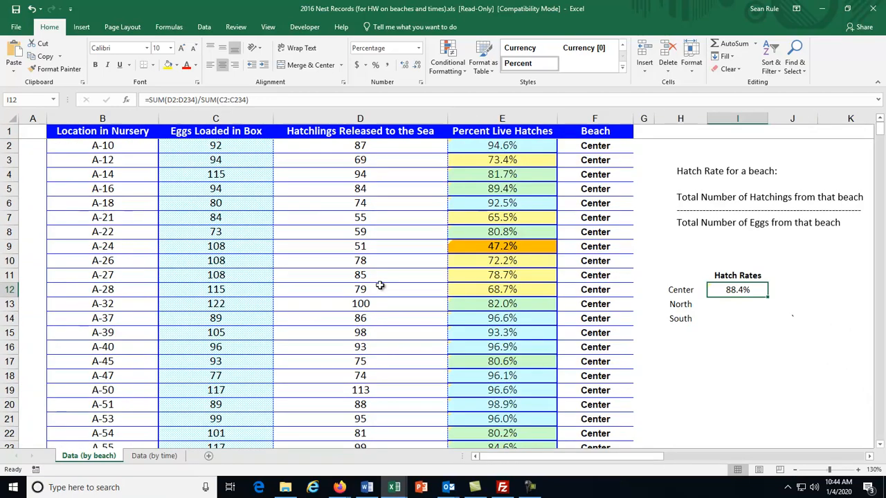
pyautogui.click(686, 332)
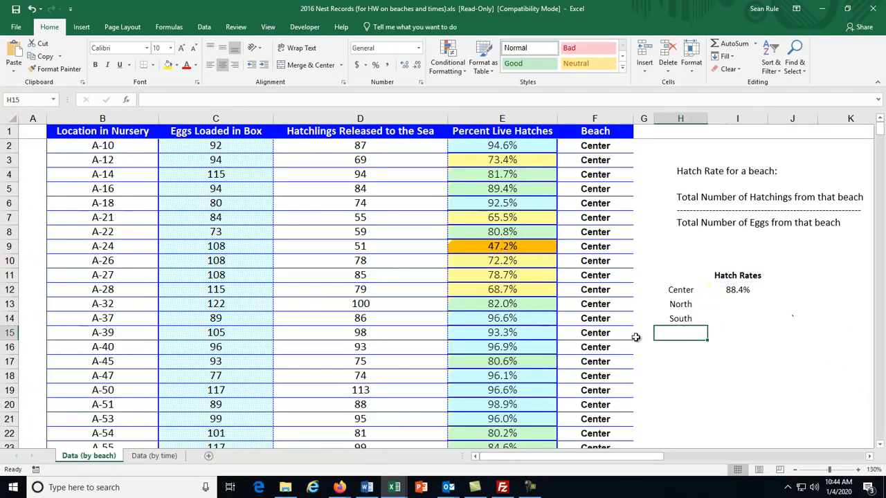
pyautogui.hotkey('alt', 'Tab')
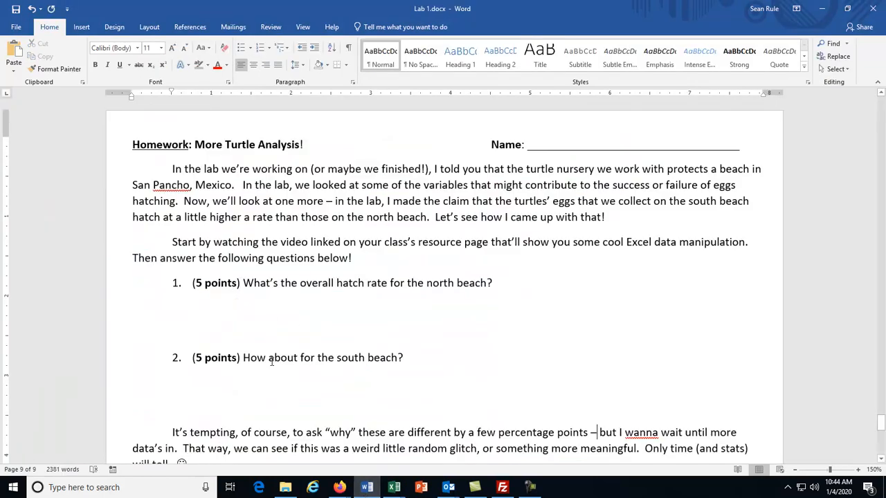
# - Read optional question 3 in Lab 1.docx, then return to the 2016 Nest Records workbook
pyautogui.scroll(-5, 272, 360)
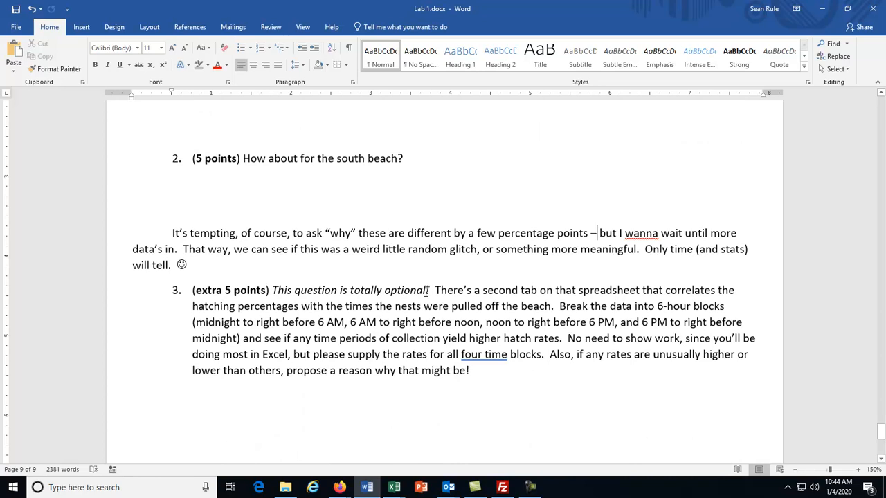
pyautogui.moveTo(394, 487)
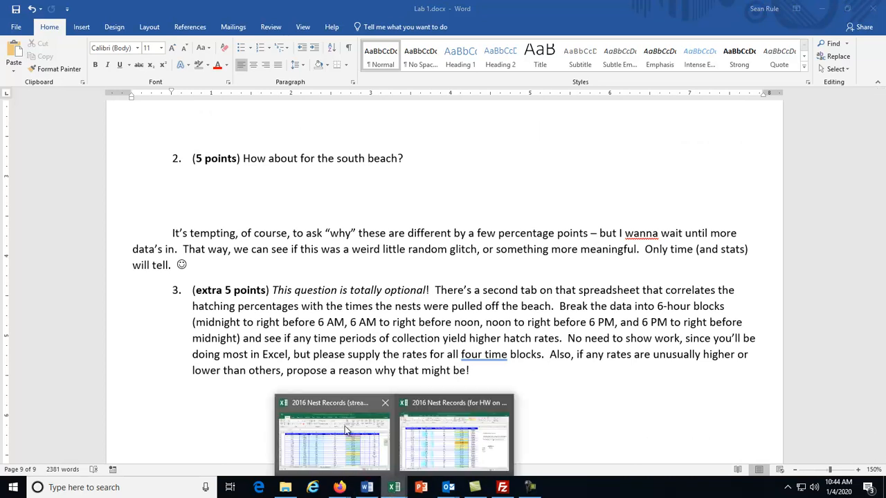
pyautogui.click(407, 445)
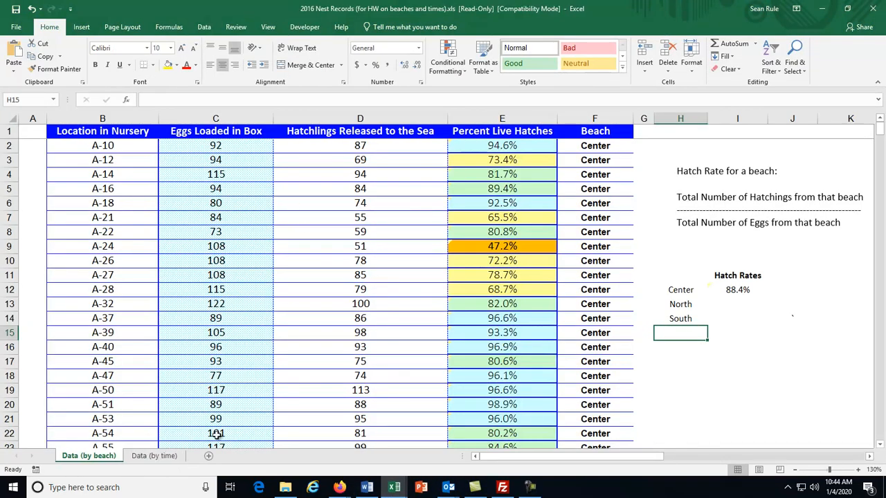
# - On the Data (by time) sheet, browse early Time Collected values, starting with F2:F12 and 0015
pyautogui.click(145, 459)
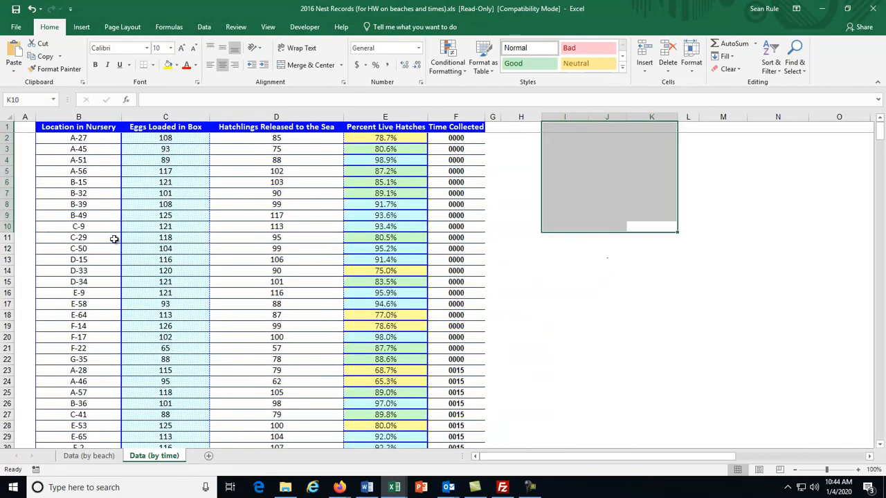
pyautogui.click(644, 279)
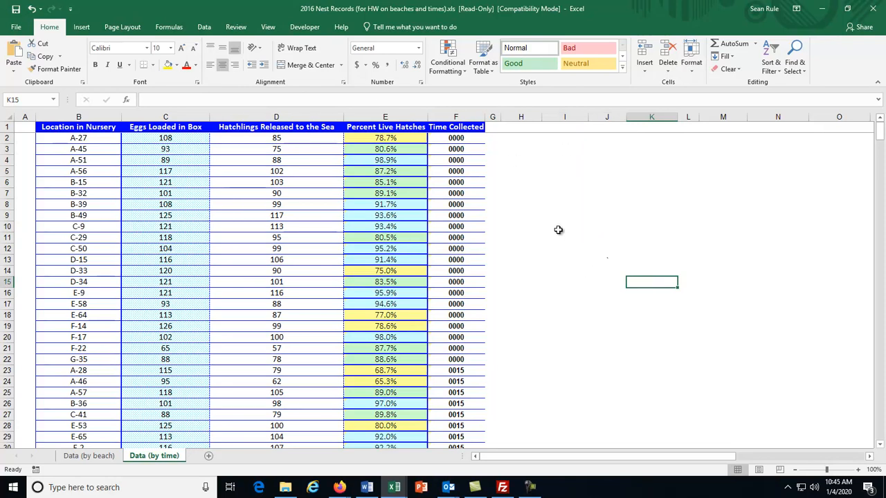
pyautogui.moveTo(447, 138)
pyautogui.mouseDown()
pyautogui.moveTo(457, 285)
pyautogui.moveTo(453, 138)
pyautogui.mouseUp()
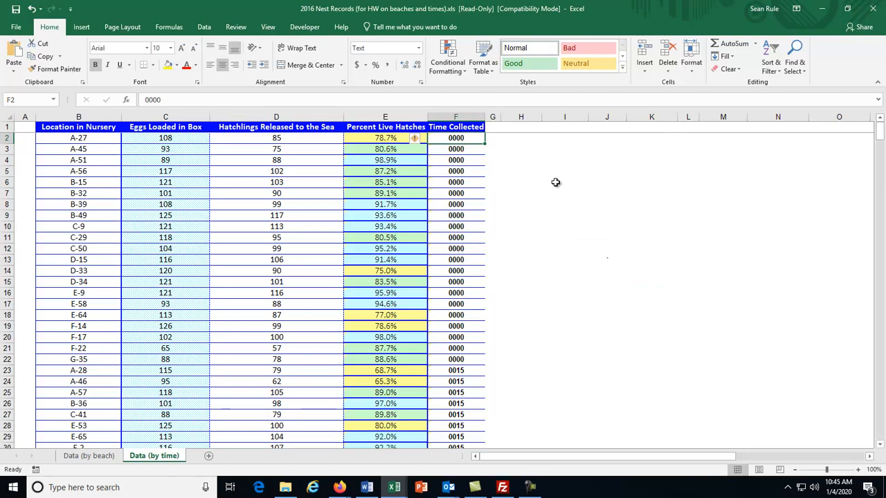
pyautogui.scroll(-4, 519, 233)
pyautogui.click(467, 325)
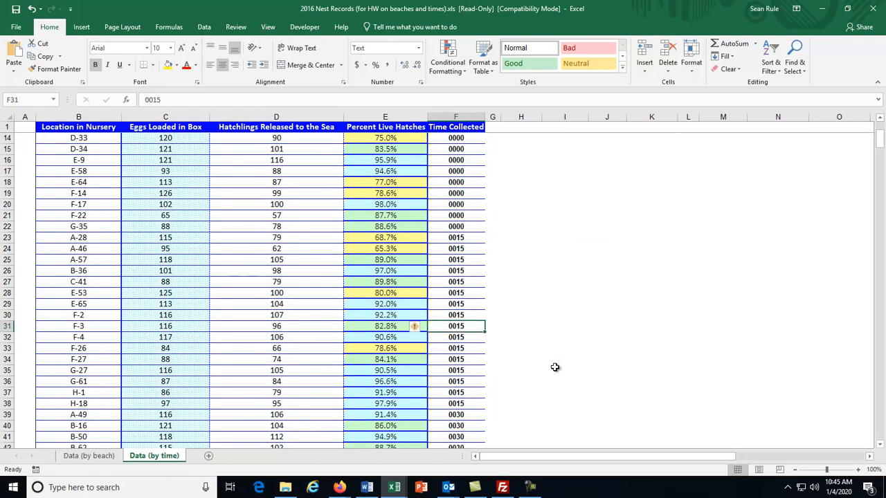
pyautogui.scroll(-20, 555, 367)
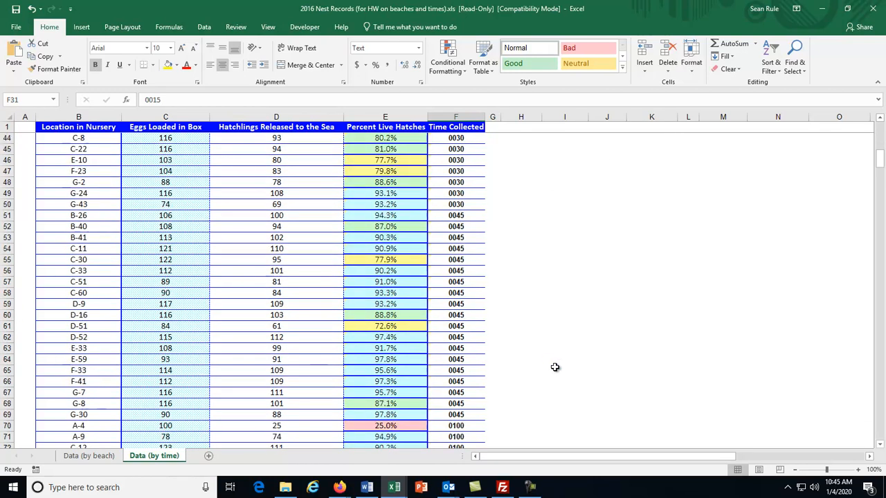
pyautogui.scroll(-9, 555, 367)
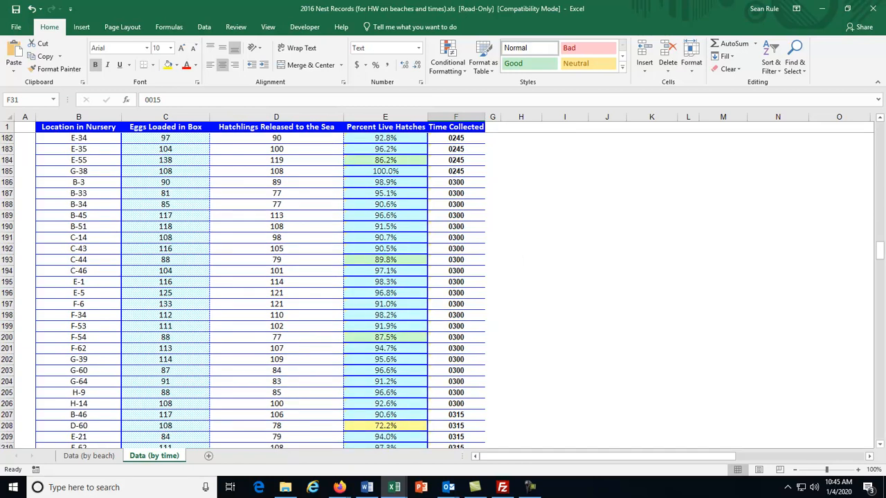
pyautogui.moveTo(879, 254); pyautogui.dragTo(879, 370)
# - Inspect the 2245, 1230, 1300 and 1745 times, then return to the Lab 1 homework
pyautogui.click(470, 359)
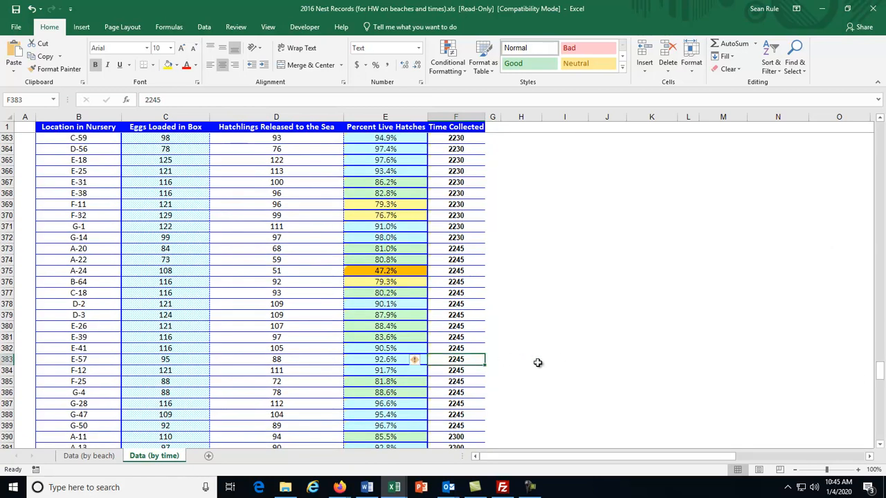
pyautogui.scroll(13, 537, 363)
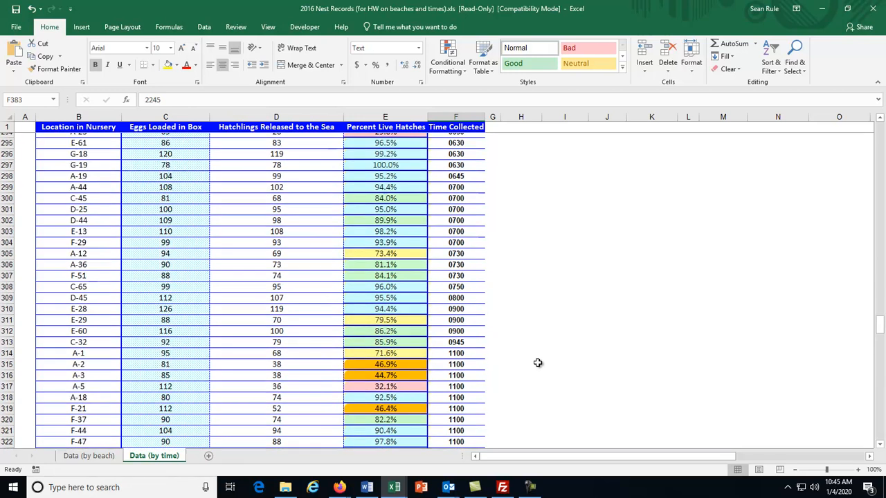
pyautogui.scroll(3, 535, 360)
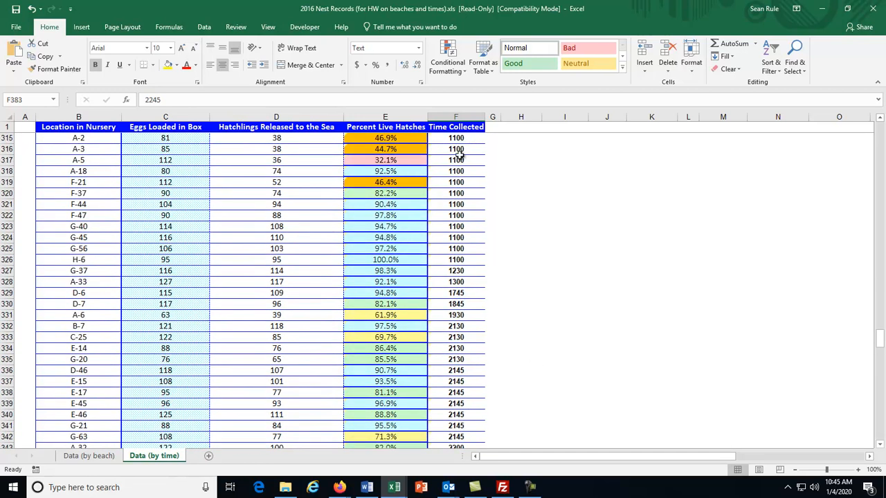
pyautogui.click(463, 271)
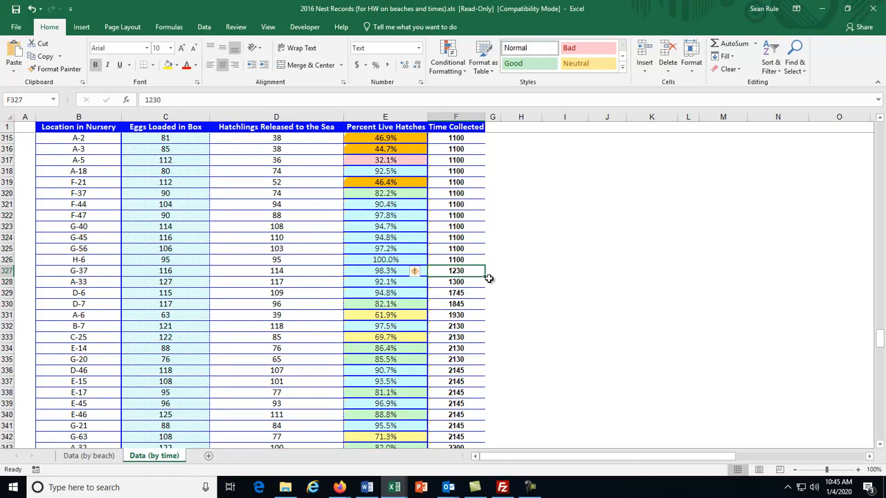
pyautogui.click(468, 284)
pyautogui.click(469, 294)
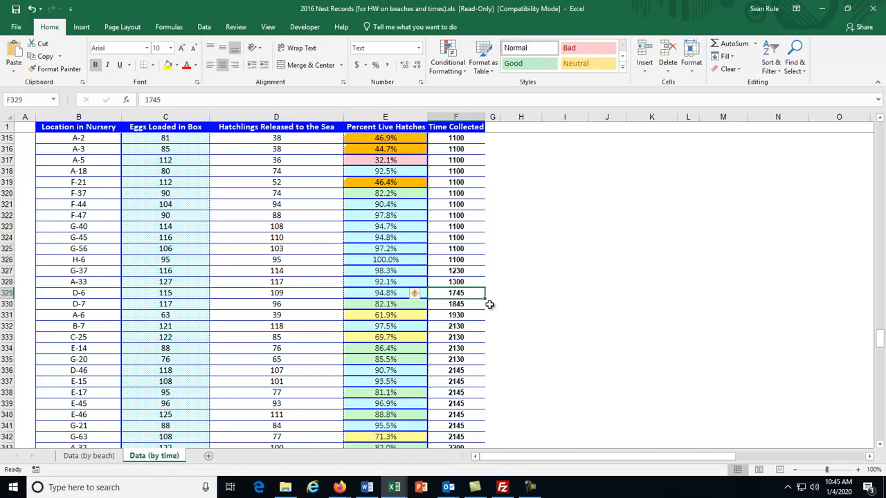
pyautogui.moveTo(880, 339); pyautogui.dragTo(880, 129)
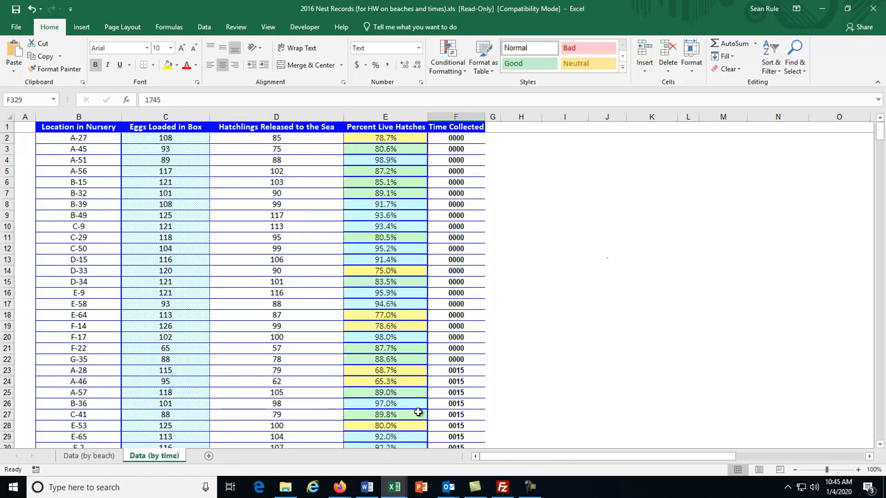
pyautogui.click(377, 491)
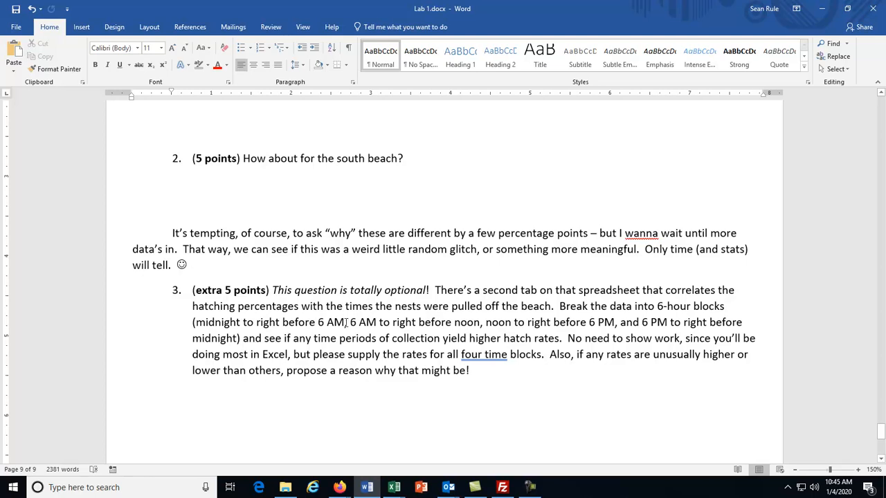
pyautogui.keyDown('ctrl'); pyautogui.scroll(-3, 602, 293); pyautogui.keyUp('ctrl')
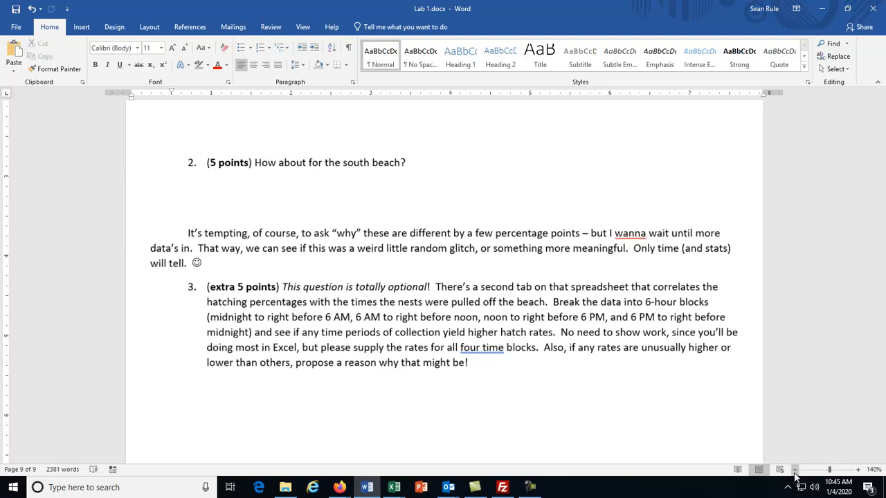